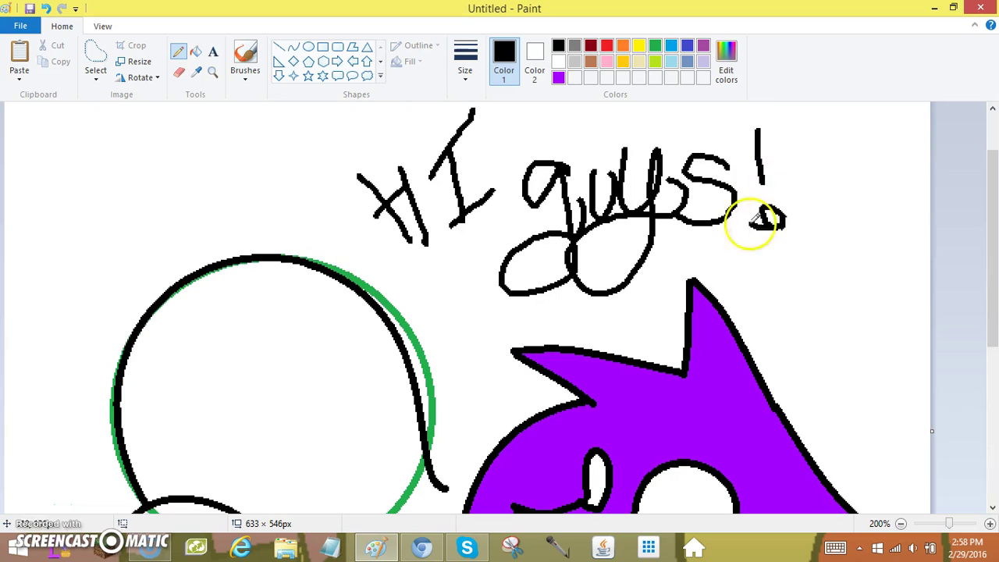
Step: Undo all the strokes of the handwritten "HI guys!" greeting above the drawing
left_click(46, 8)
left_click(45, 8)
left_click(45, 7)
left_click(46, 8)
left_click(45, 8)
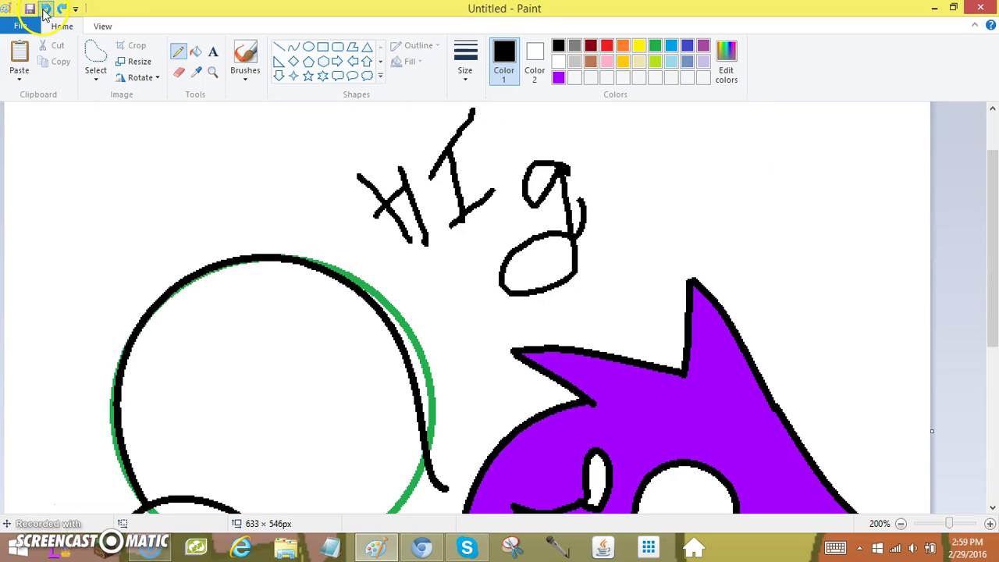
left_click(45, 8)
left_click(46, 8)
left_click(46, 8)
left_click(45, 7)
left_click(45, 8)
left_click(45, 8)
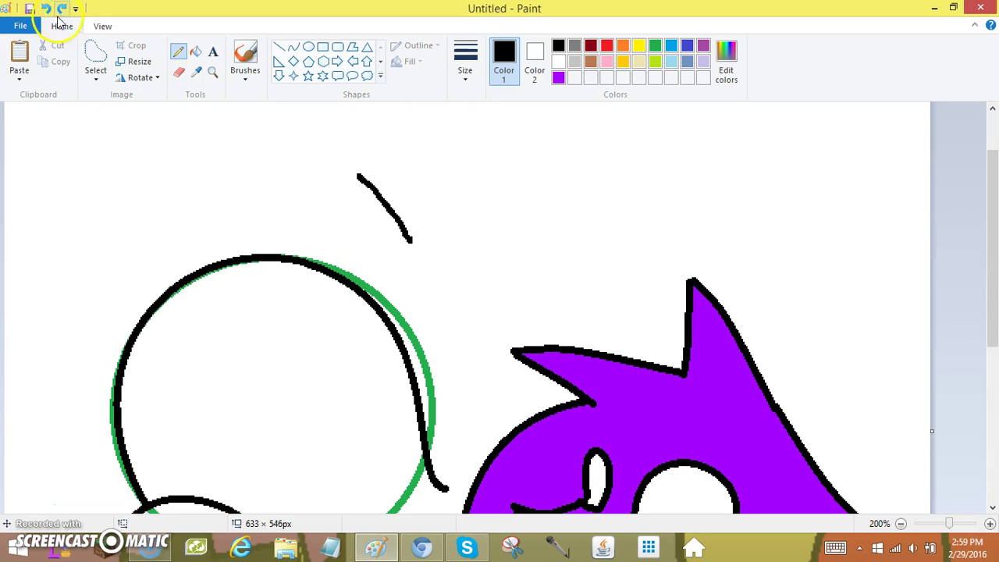
left_click(46, 8)
Step: Place a text box above the circle and enter "hi guys!" in it
left_click(213, 51)
left_click(329, 182)
type("hi guys")
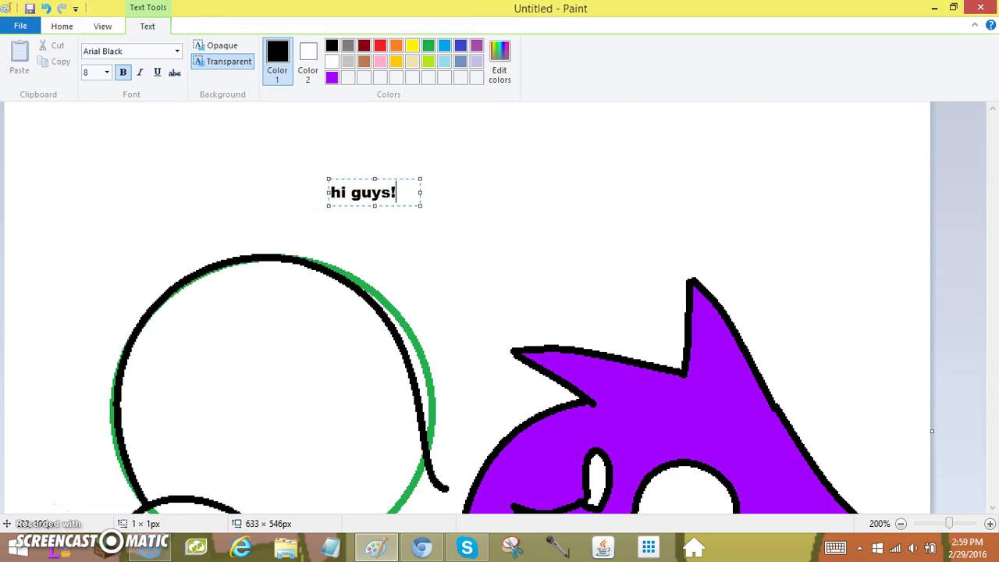
type("!")
Step: Widen the text box and continue the greeting with "its", the artist's nickname, and "here! and today i want to"
left_click_drag(421, 192, 702, 191)
type("its ")
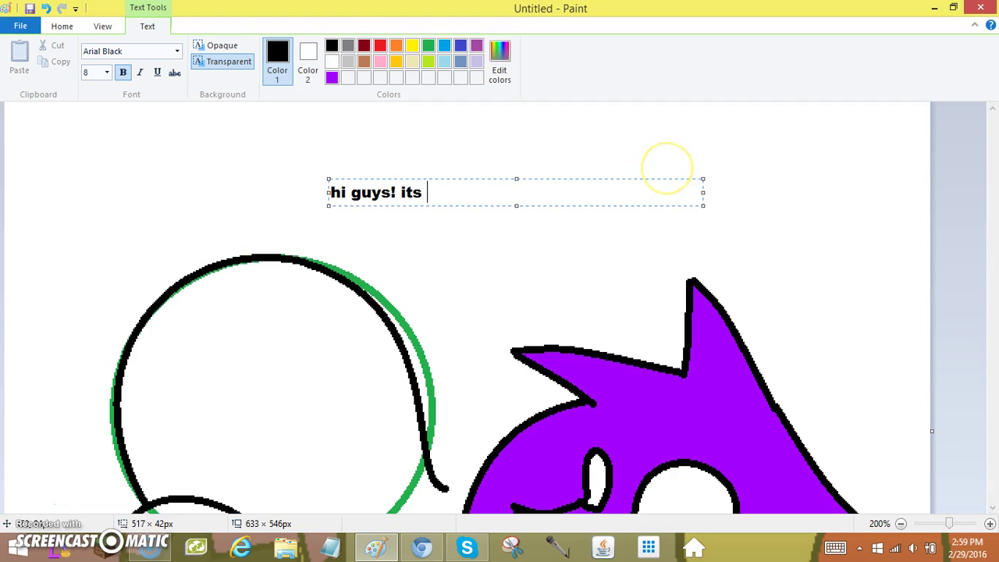
type("artistu")
key("BackSpace")
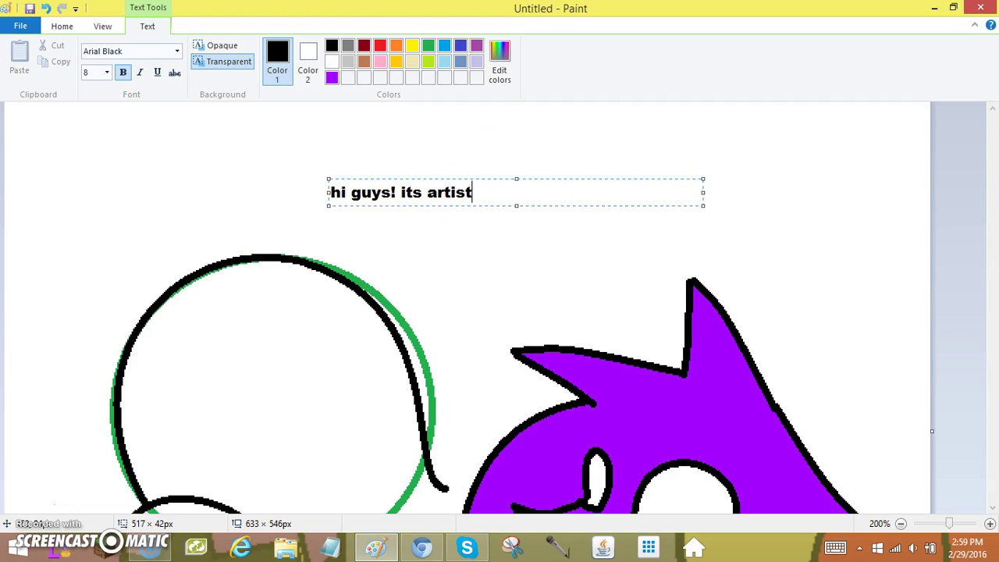
type("c")
key("BackSpace")
type("ic snivy here! and today i wanna")
key("BackSpace")
key("BackSpace")
type("t to ")
Step: Continue the message with "apoligize for me not uploading"
type("apoligi")
type("ze got")
key("BackSpace")
key("BackSpace")
key("BackSpace")
type("for me")
key("BackSpace")
type("e fo")
key("BackSpace")
key("BackSpace")
type("not uploading")
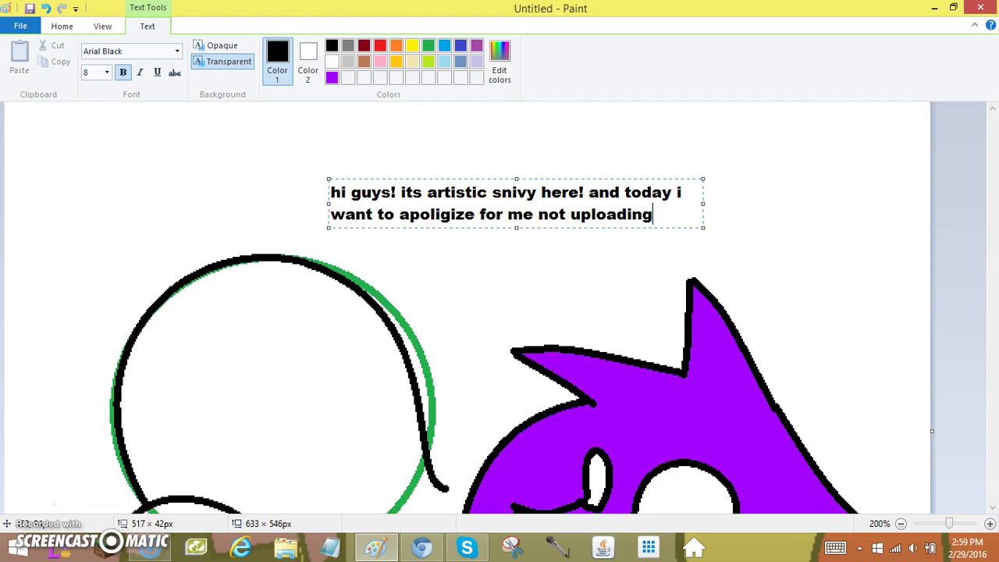
Step: Finish the apology with "any videos for the past 3 or 4 weeks..."
type(" any videos")
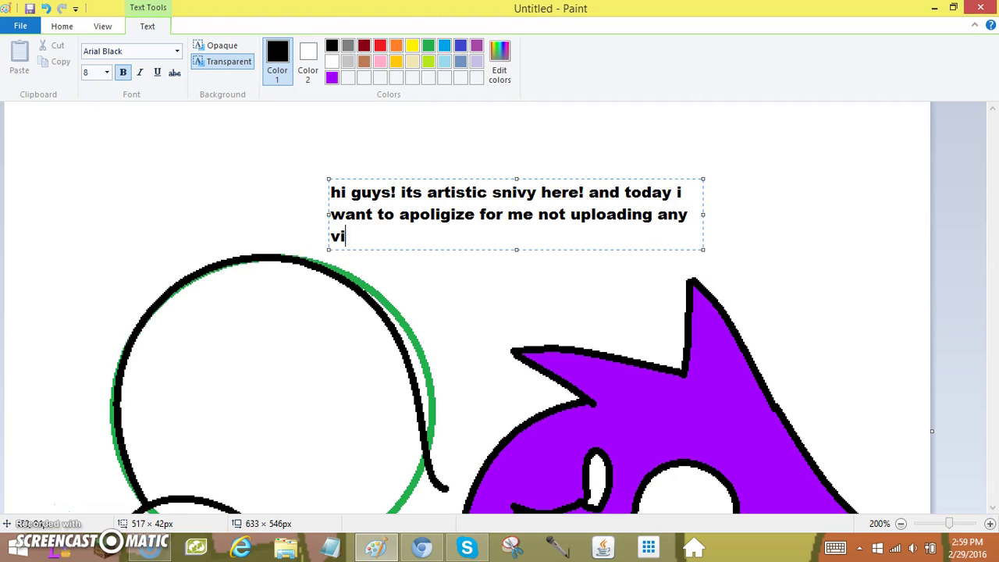
type(" for the past")
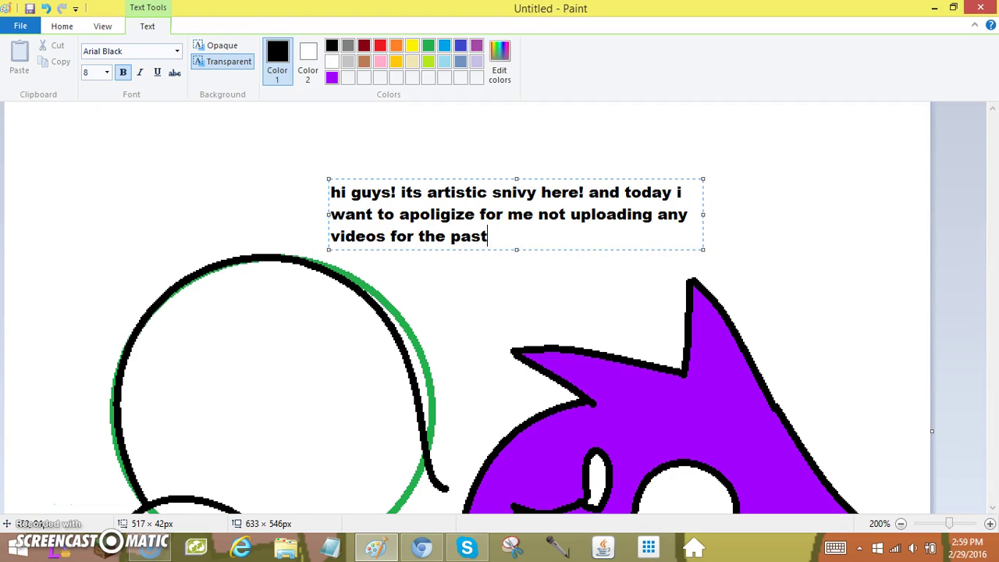
type(" 3 or 4 weeks...")
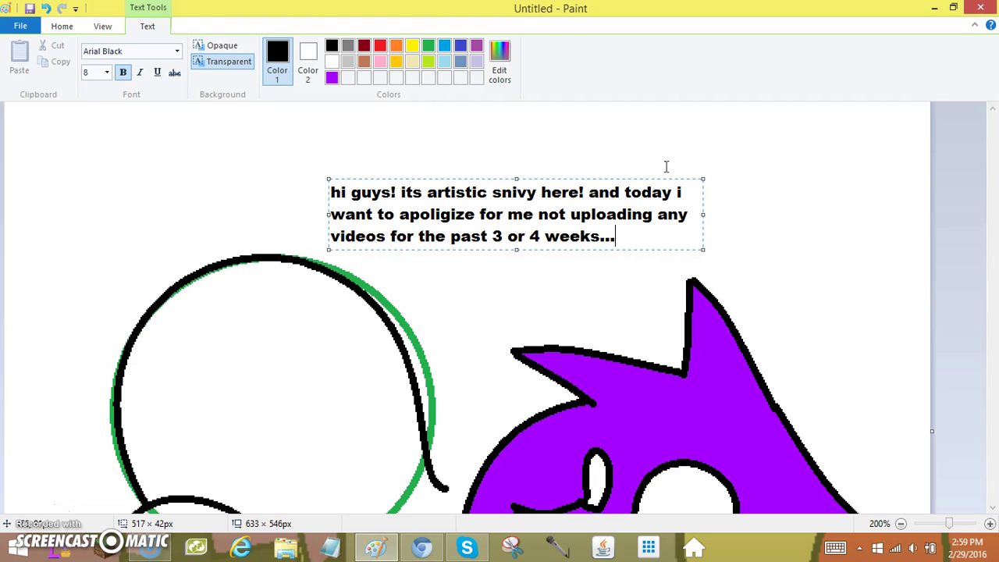
Step: Replace the whole apology in the text box with "yeah um i have been busy"
left_click_drag(626, 241, 334, 145)
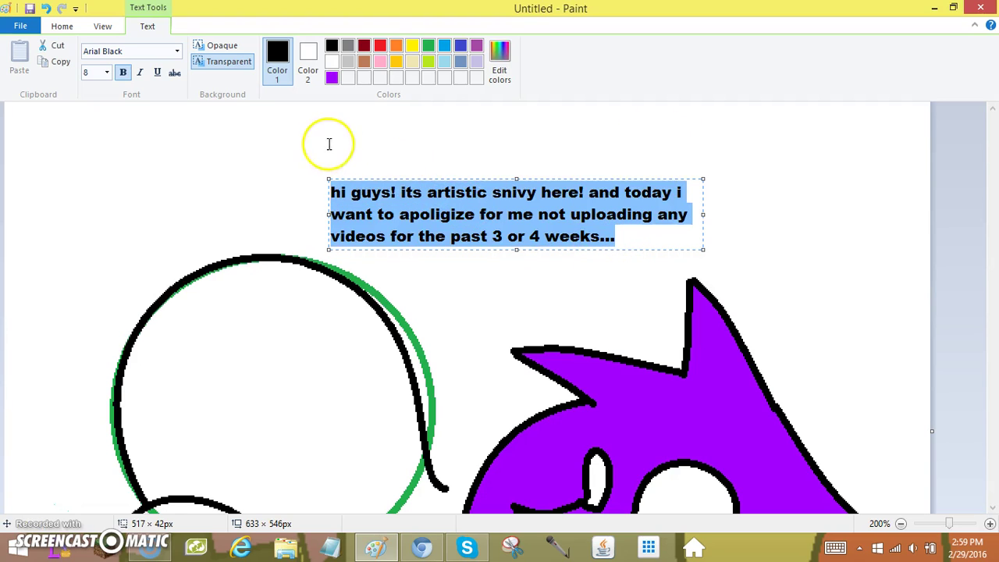
key("Delete")
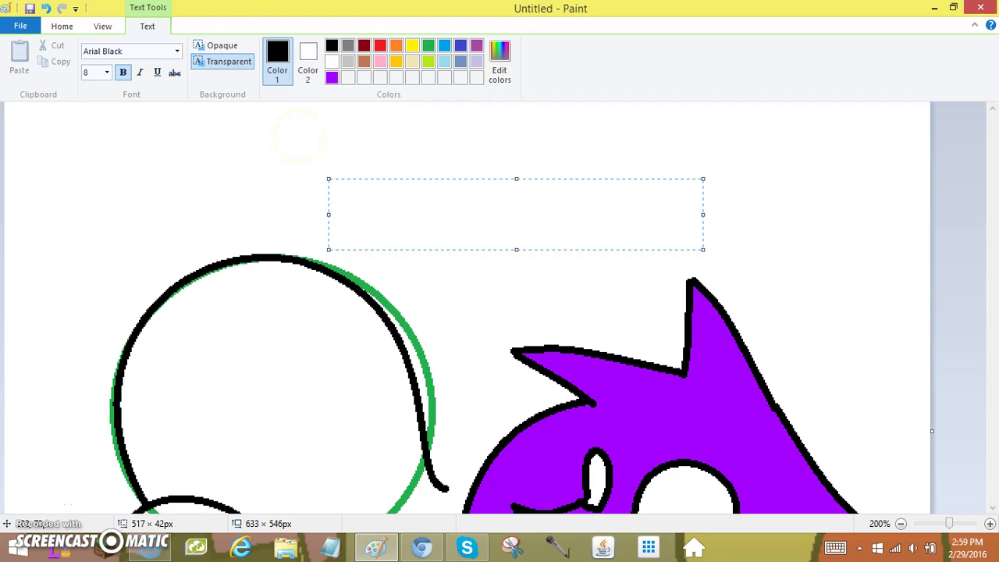
type("yeah")
key("BackSpace")
key("BackSpace")
key("BackSpace")
type("eah uh")
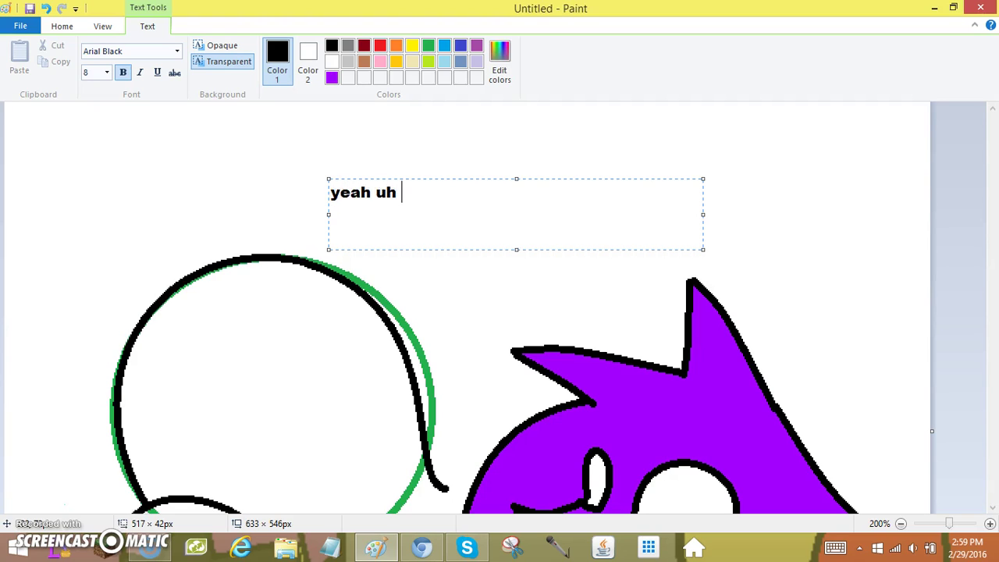
key("BackSpace")
type("m i have been busy ")
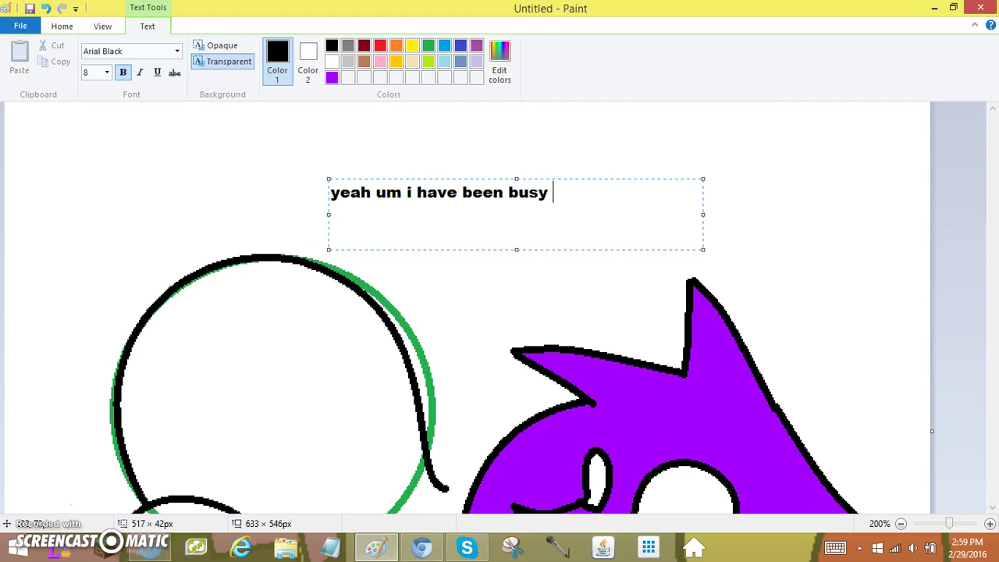
Step: Continue the message with "with my softball game, the bad news blues, with practice and games"
type("with my softball game, the bad ne")
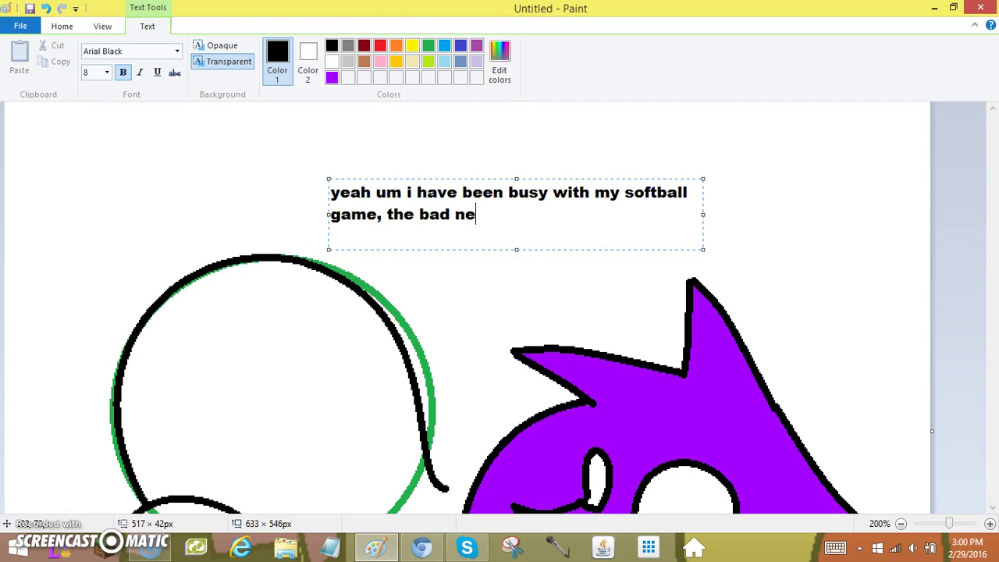
type("ws blues")
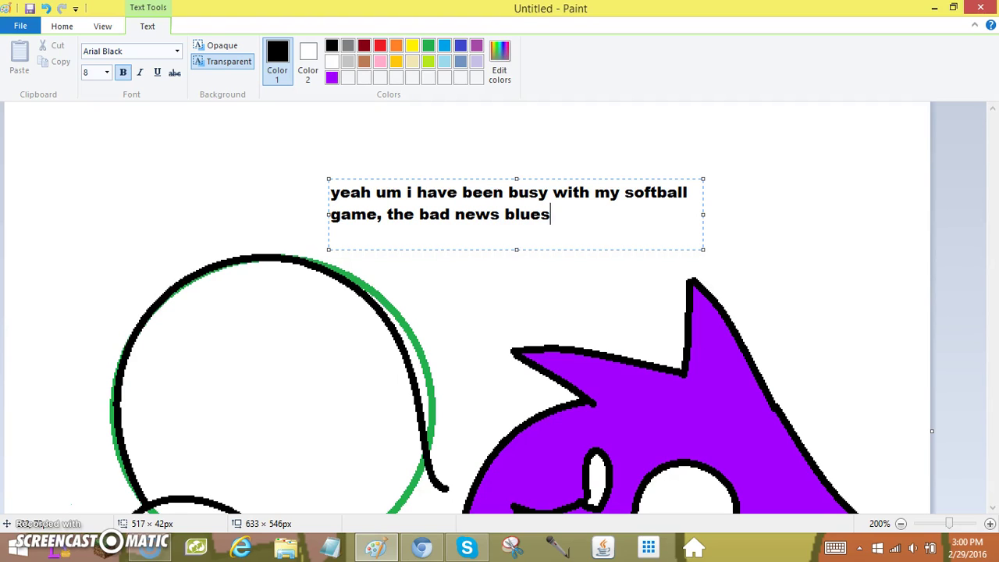
type(", w")
type("ith pract")
type("ice and")
type(" games")
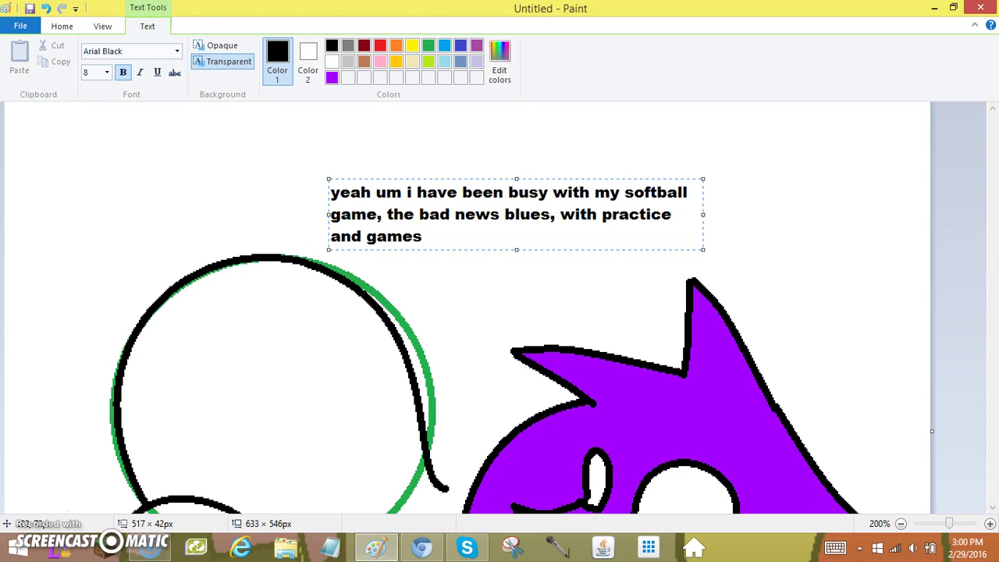
Step: Clear the whole softball message from the text box
key("BackSpace")
key("BackSpace")
key("BackSpace")
key("BackSpace")
key("BackSpace")
key("BackSpace")
key("BackSpace")
key("BackSpace")
key("BackSpace")
key("BackSpace")
key("BackSpace")
key("BackSpace")
key("BackSpace")
key("BackSpace")
key("BackSpace")
key("BackSpace")
key("BackSpace")
key("BackSpace")
key("BackSpace")
key("BackSpace")
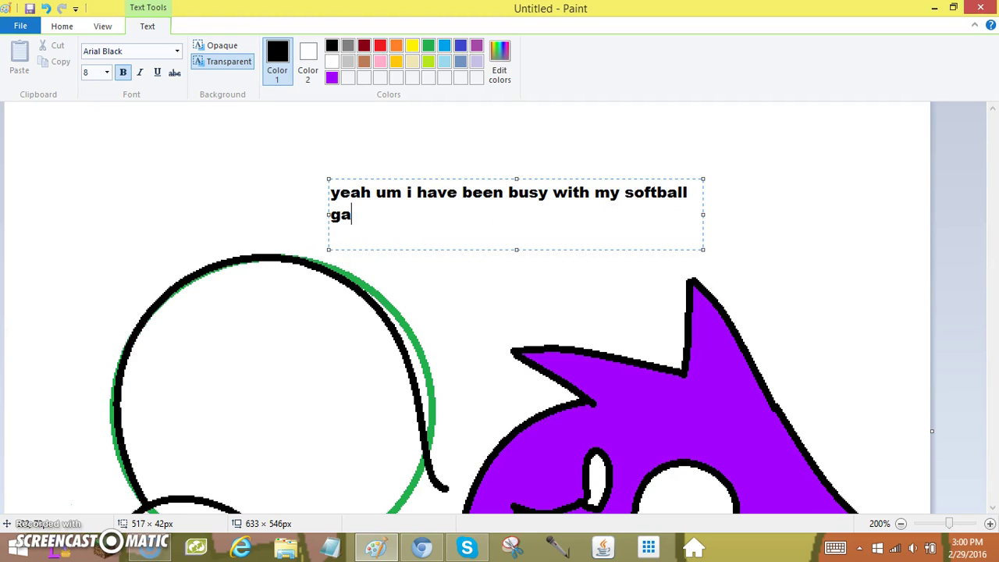
key("BackSpace")
key("BackSpace")
key("BackSpace")
key("BackSpace")
key("BackSpace")
key("BackSpace")
key("BackSpace")
key("BackSpace")
key("BackSpace")
key("BackSpace")
key("BackSpace")
key("BackSpace")
key("BackSpace")
key("BackSpace")
key("BackSpace")
key("BackSpace")
key("BackSpace")
key("BackSpace")
key("BackSpace")
key("BackSpace")
Step: Write "I even have it today! at 4:00!" in the empty text box
type("I even h")
key("BackSpace")
type("j")
key("BackSpace")
type("have it today!")
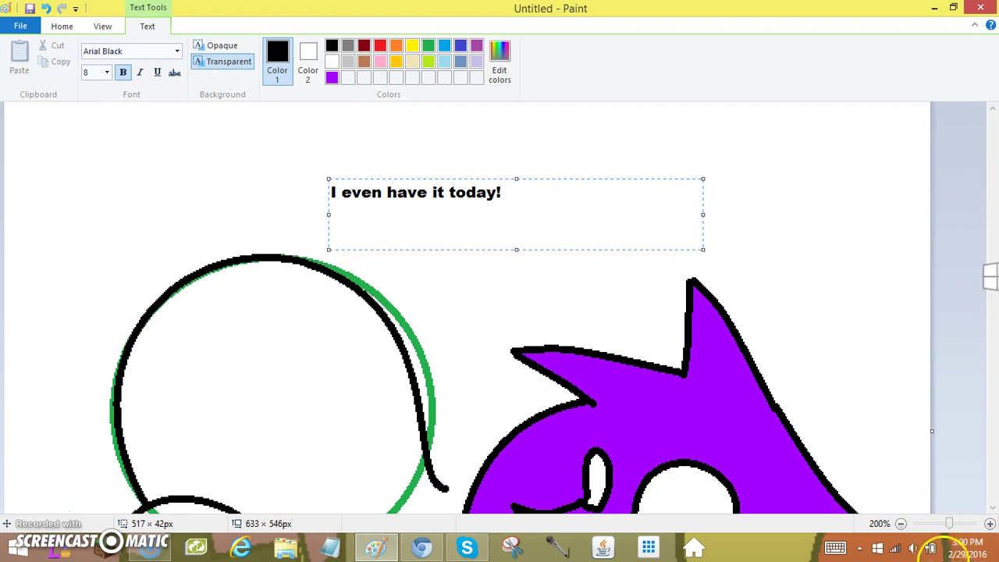
type("at 3")
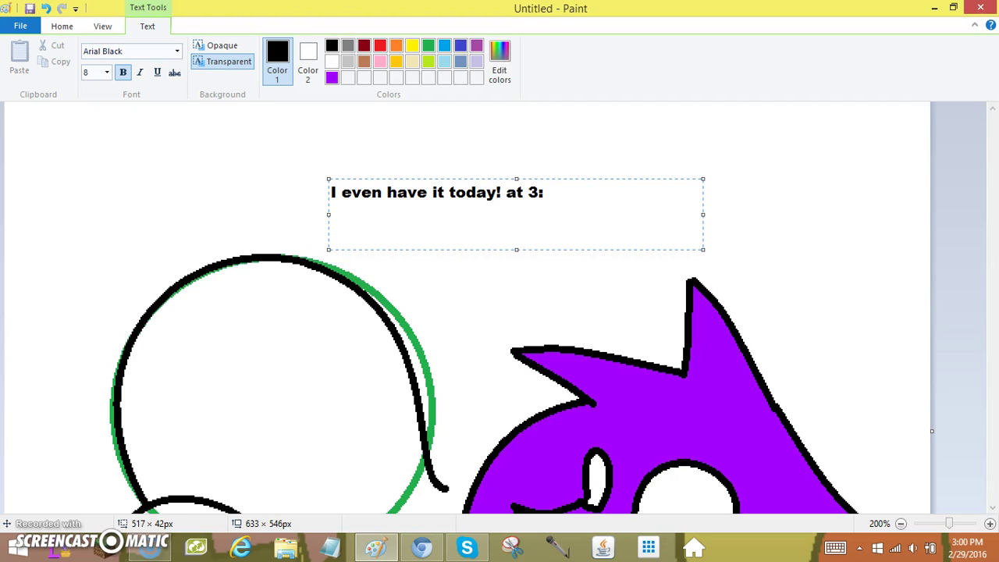
key("BackSpace")
type("4:00!")
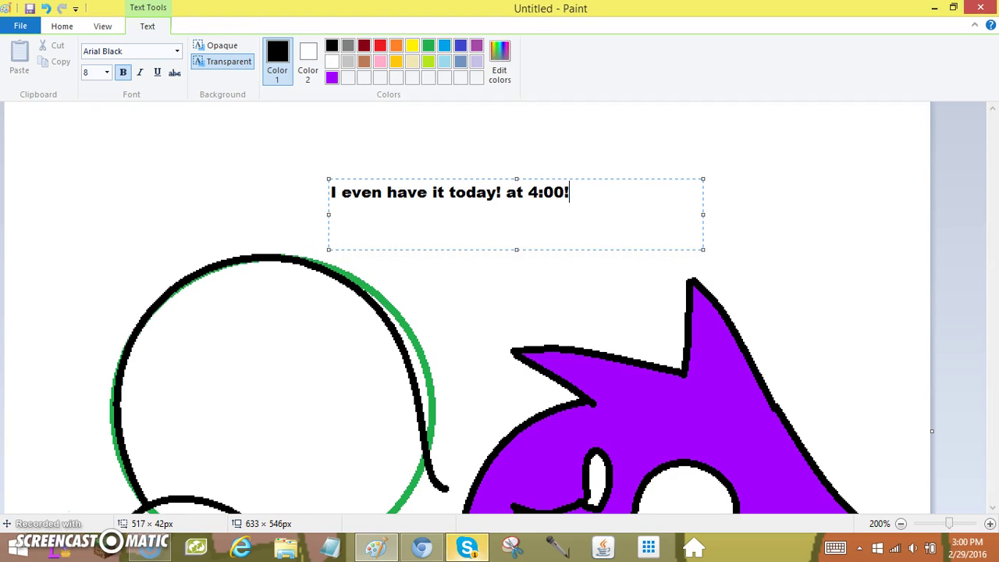
Step: Clear the message about today's 4:00 game from the text box
key("BackSpace")
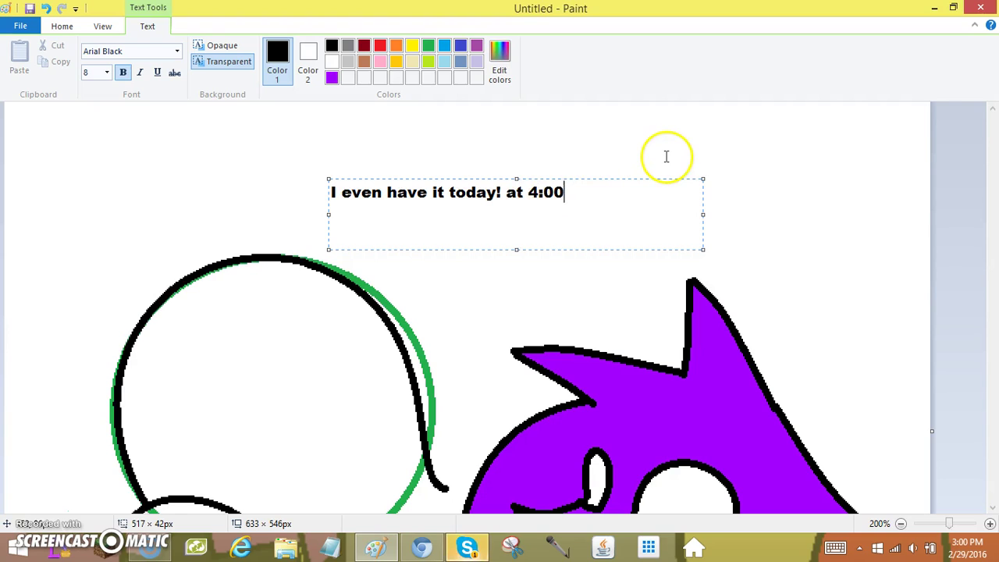
key("BackSpace")
key("BackSpace")
key("BackSpace")
key("BackSpace")
key("BackSpace")
key("BackSpace")
key("BackSpace")
key("BackSpace")
key("BackSpace")
key("BackSpace")
key("BackSpace")
key("BackSpace")
key("BackSpace")
key("BackSpace")
key("BackSpace")
key("BackSpace")
key("BackSpace")
key("BackSpace")
key("BackSpace")
key("BackSpace")
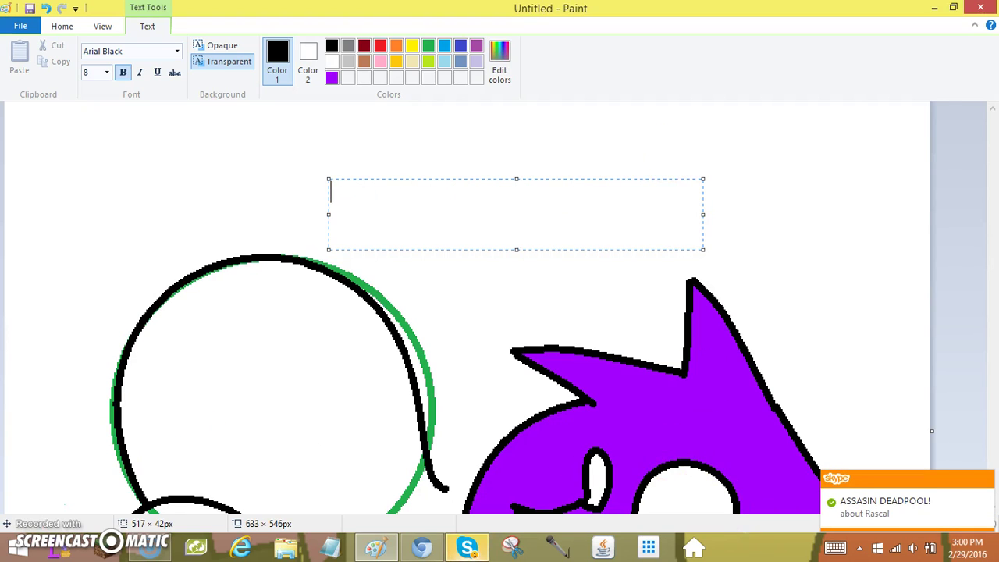
Step: Write "ok i'm back sorry my friend texted me on skype! x3" in the empty text box
type("ok")
type(" u")
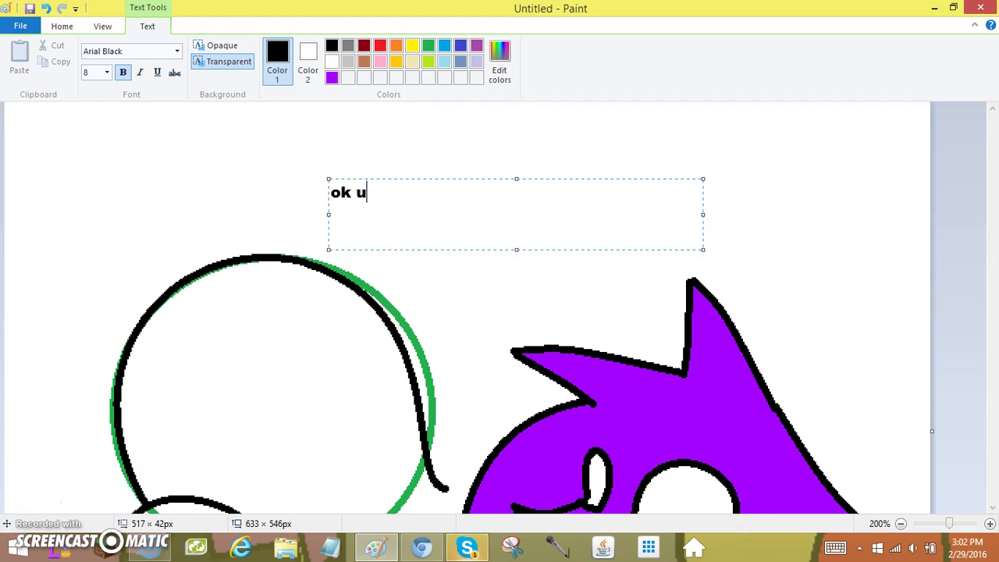
key("BackSpace")
type("i'm back")
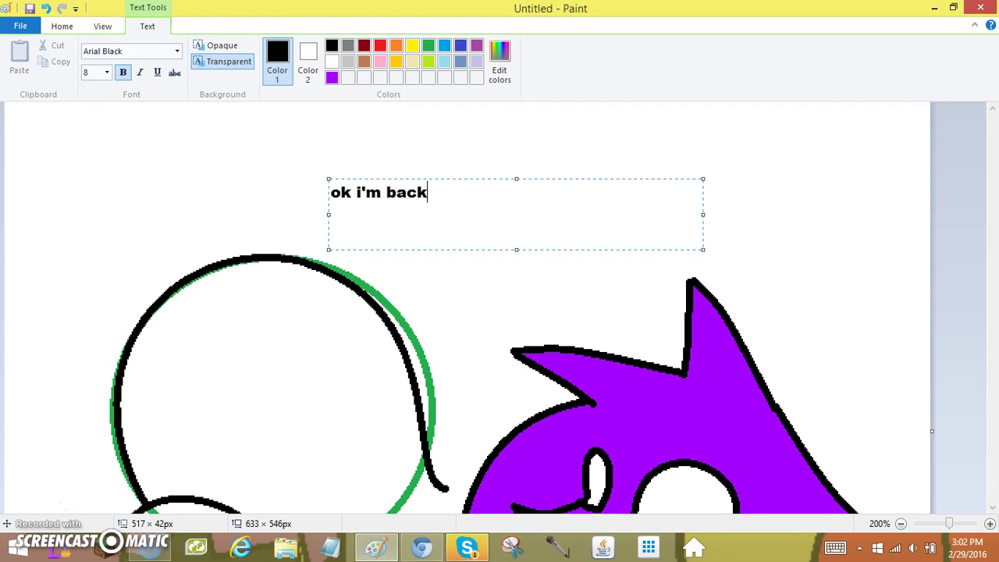
type(" sorry my friend ")
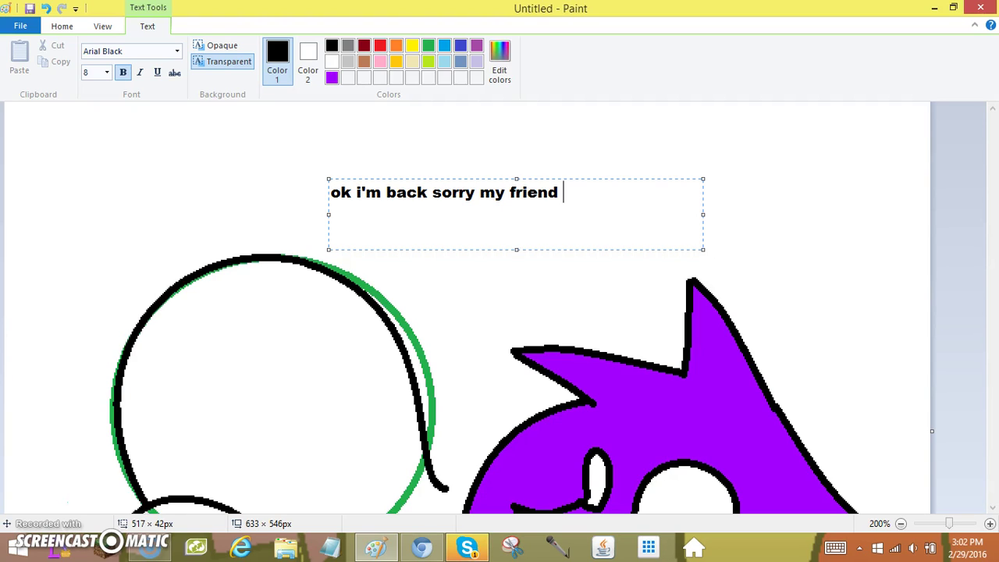
type("texted m")
key("BackSpace")
key("BackSpace")
key("BackSpace")
type("ed me on ")
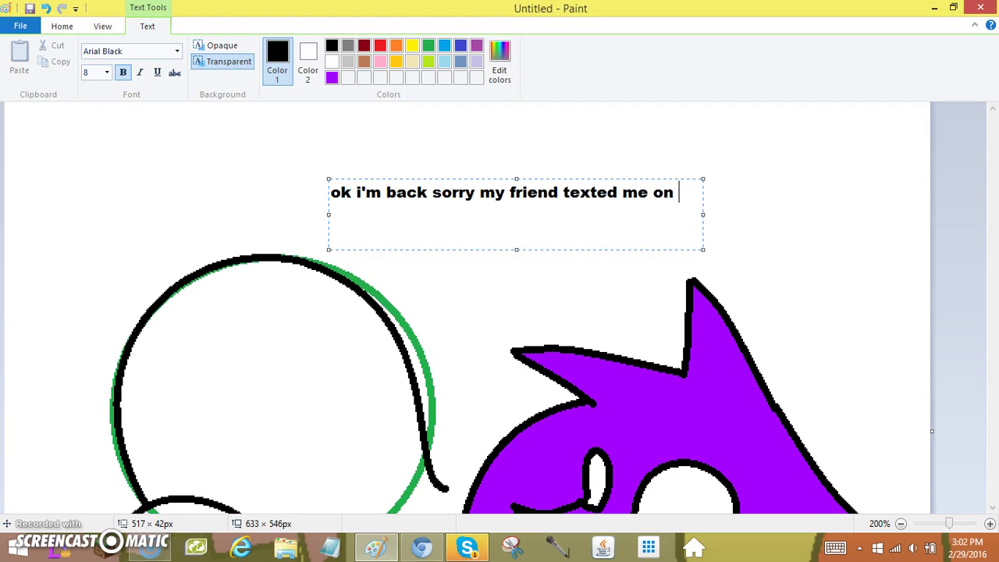
type("skype! x3")
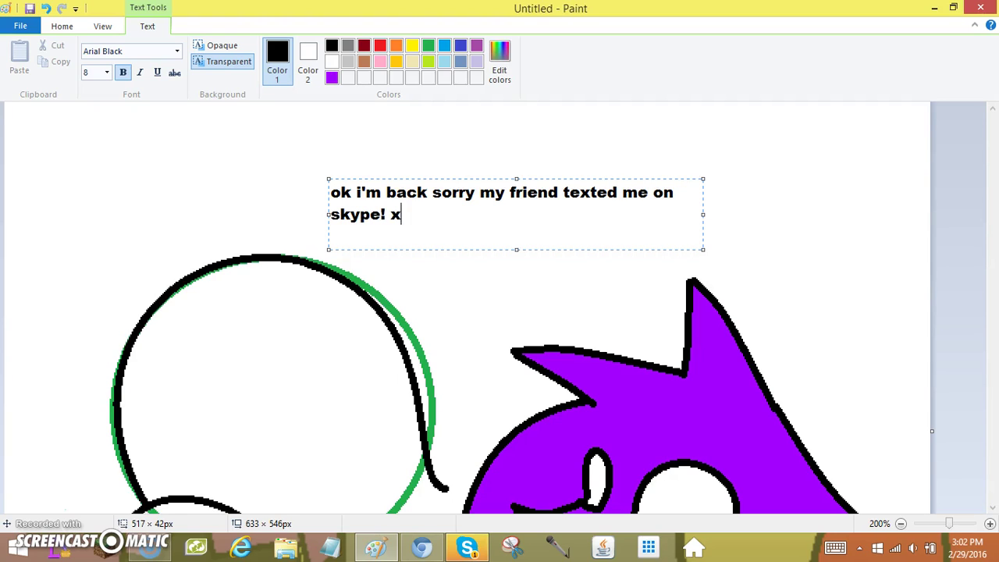
Step: Clear the message about the friend texting on Skype from the text box
key("BackSpace")
key("BackSpace")
key("BackSpace")
key("BackSpace")
key("BackSpace")
key("BackSpace")
key("BackSpace")
key("BackSpace")
key("BackSpace")
key("BackSpace")
key("BackSpace")
key("BackSpace")
key("BackSpace")
key("BackSpace")
key("BackSpace")
key("BackSpace")
key("BackSpace")
key("BackSpace")
key("BackSpace")
key("BackSpace")
key("BackSpace")
key("BackSpace")
Step: Write "yeah um and i am in the middle of making a picture right now too!" in the empty text box
type("yeah i")
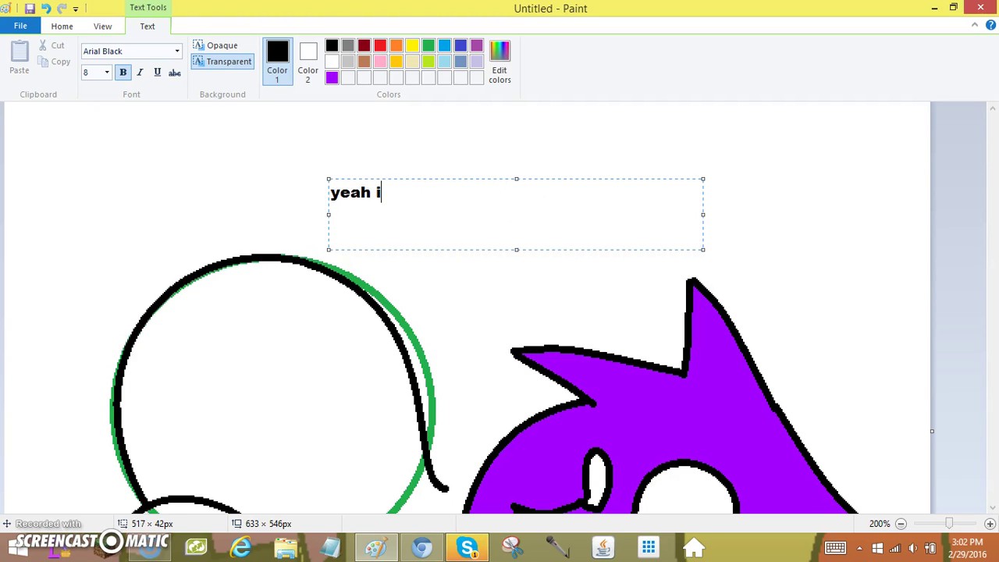
key("BackSpace")
type("y")
key("BackSpace")
type("um and i am in the middl ")
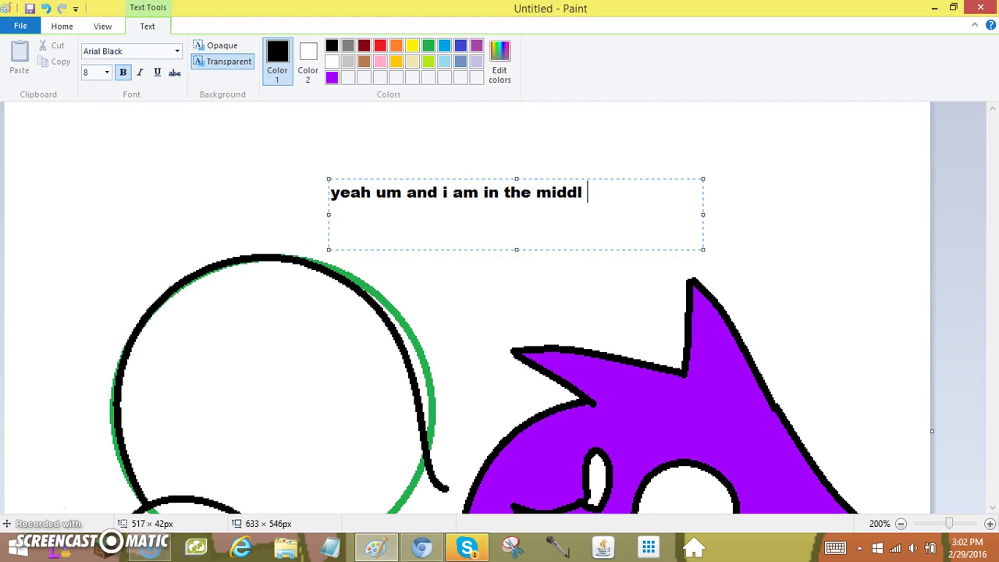
type("e of makin")
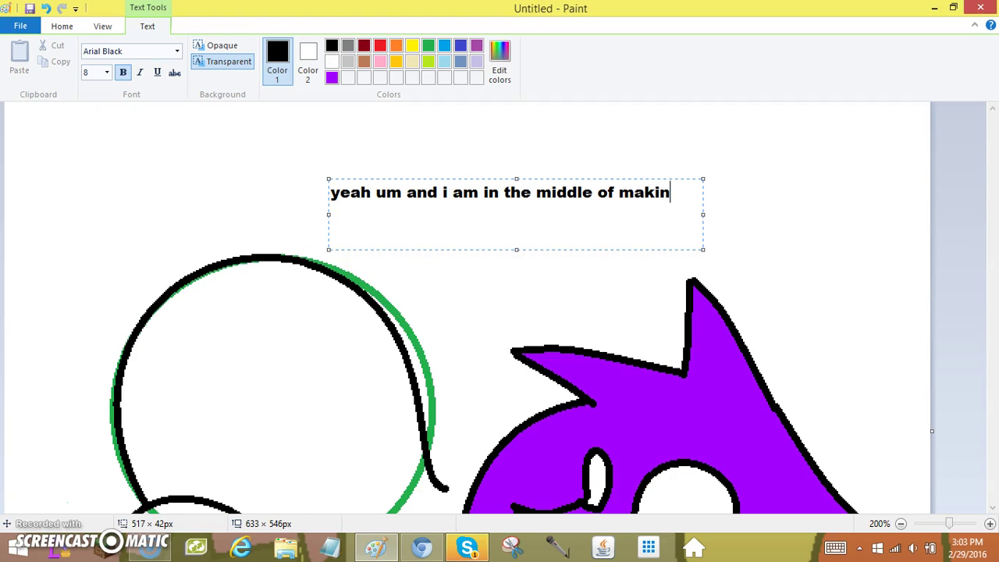
type("g a pictur")
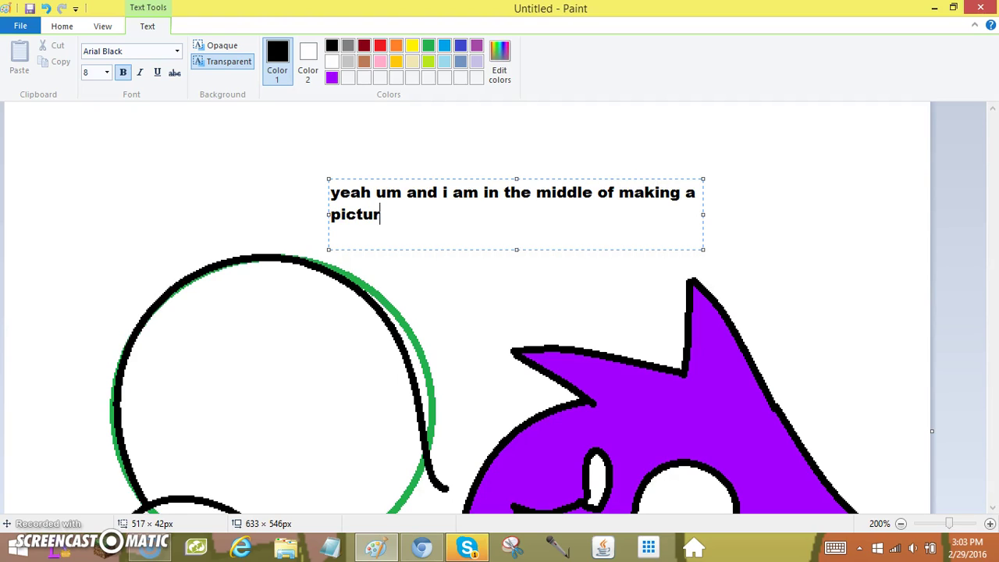
type("e right now too!")
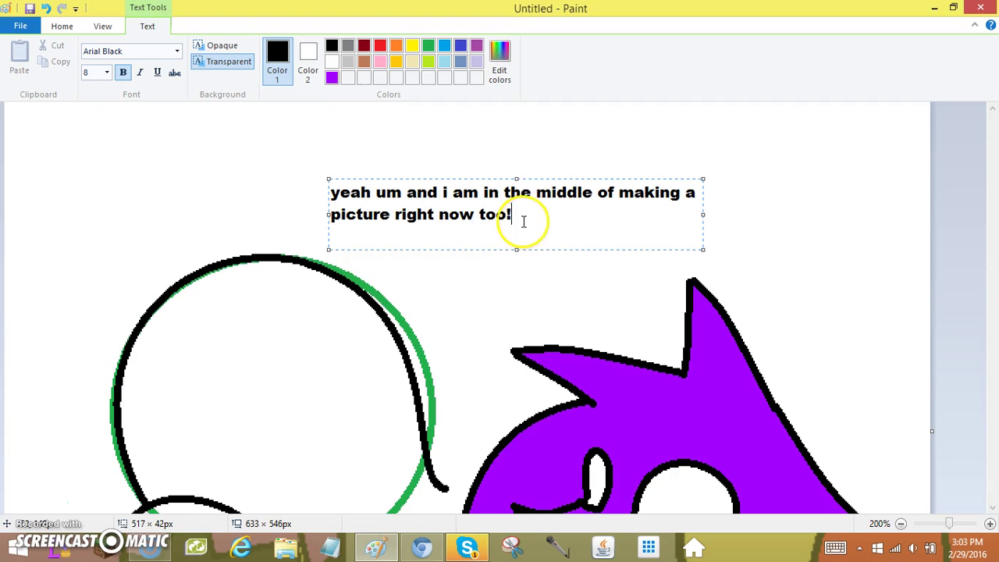
Step: Replace the picture message with "oh yeah i forgot um, this is bad news, um"
left_click_drag(523, 218, 205, 161)
key("BackSpace")
type("oh yeah i forgot um, this is bad news")
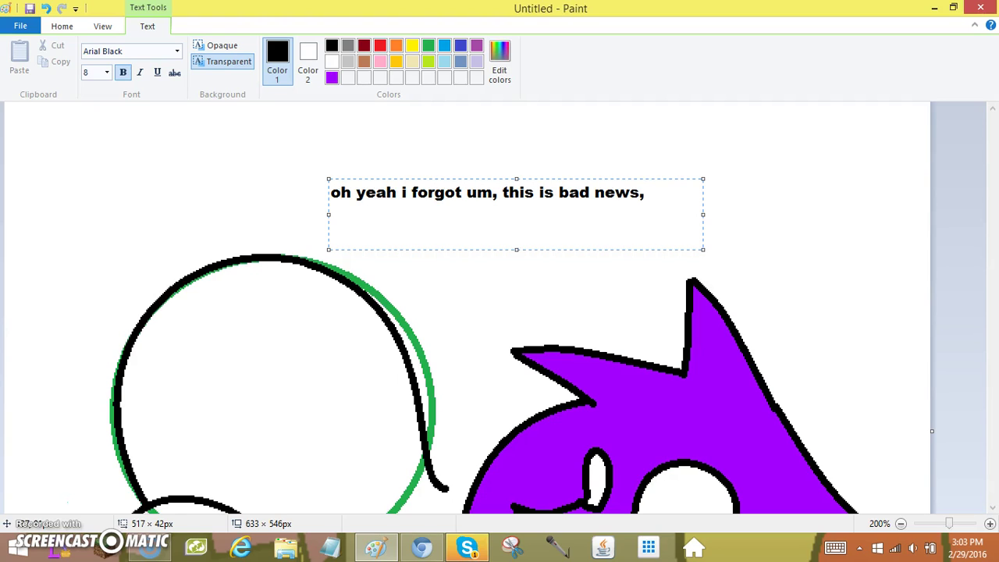
type(", um")
Step: Clear the bad news message and extend the text box downward to 517 × 208 px
left_click_drag(666, 194, 191, 167)
key("BackSpace")
left_click_drag(515, 248, 517, 326)
left_click(430, 236)
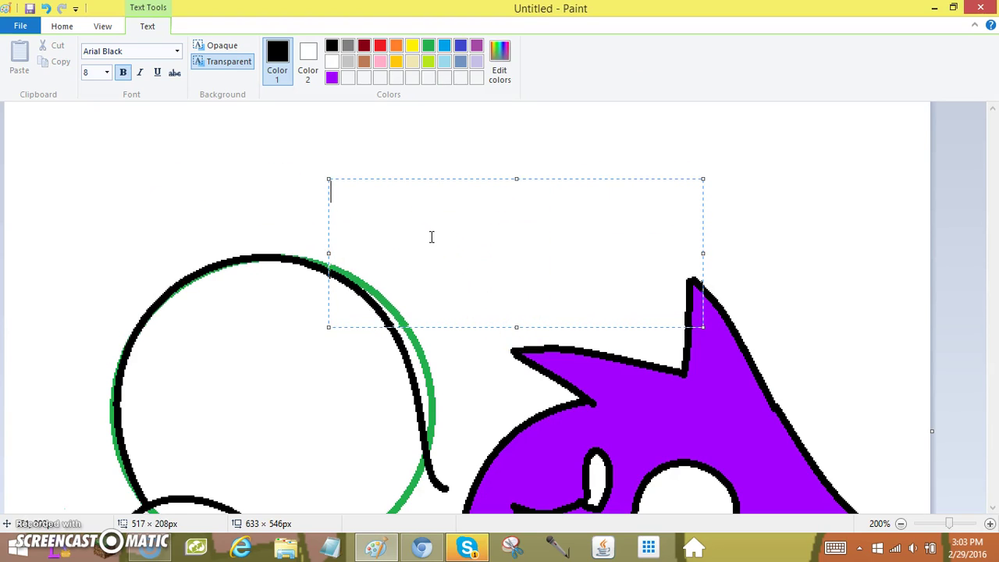
Step: Write "My animal jam isn't working for some reason ....... STUPID COMPUTER! D:" in the enlarged text box
type("My animal")
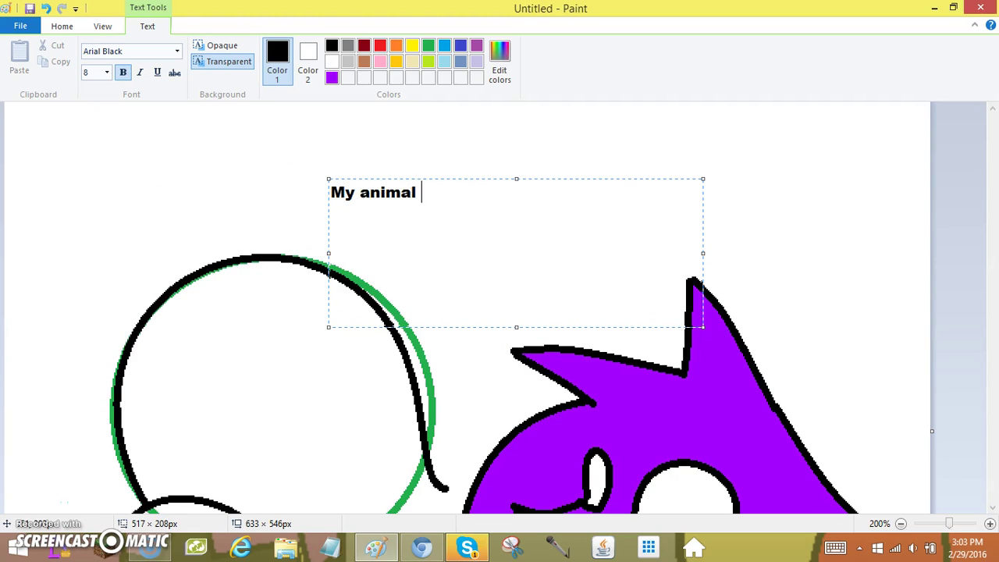
type(" jam isn")
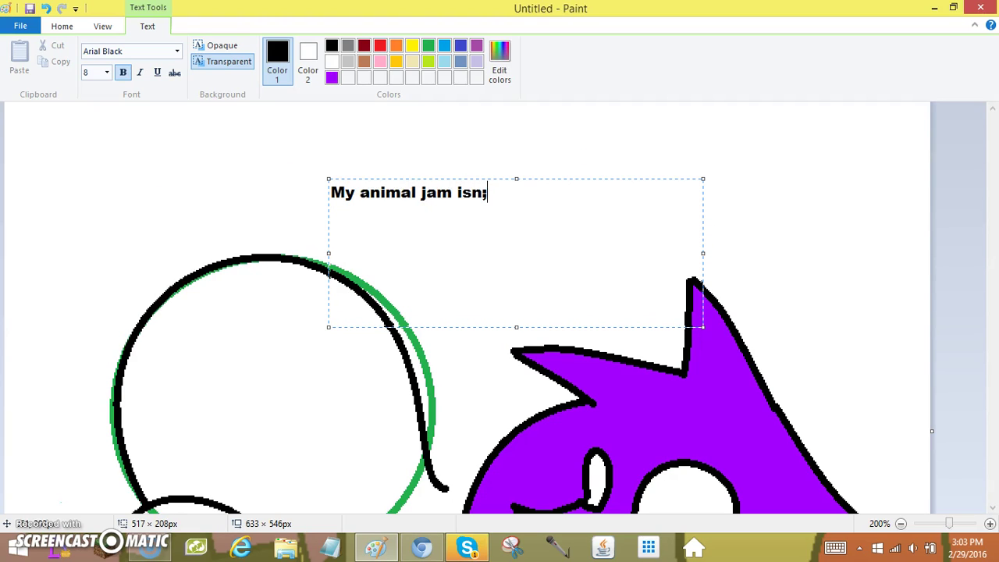
type("'t working ")
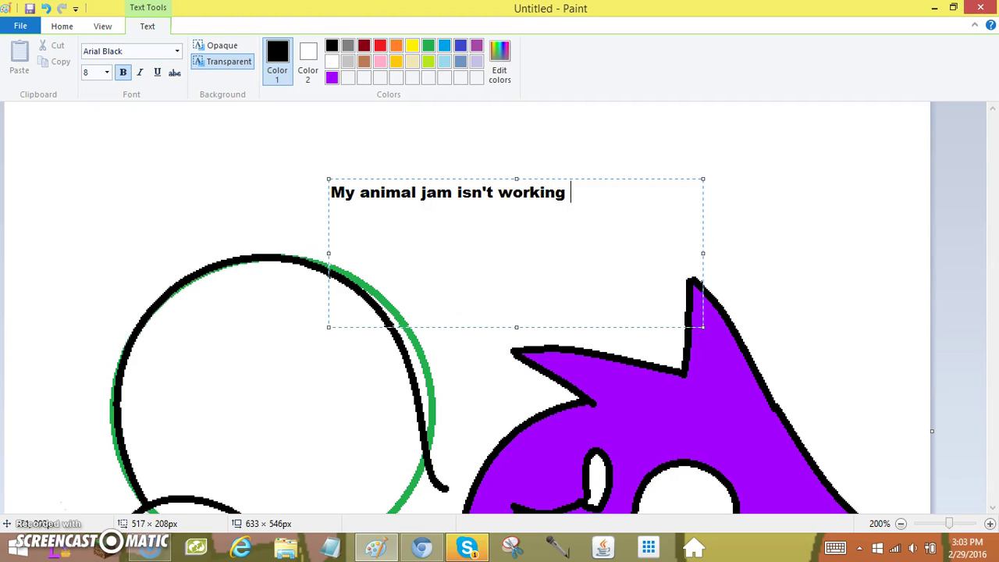
type("for some reason ....")
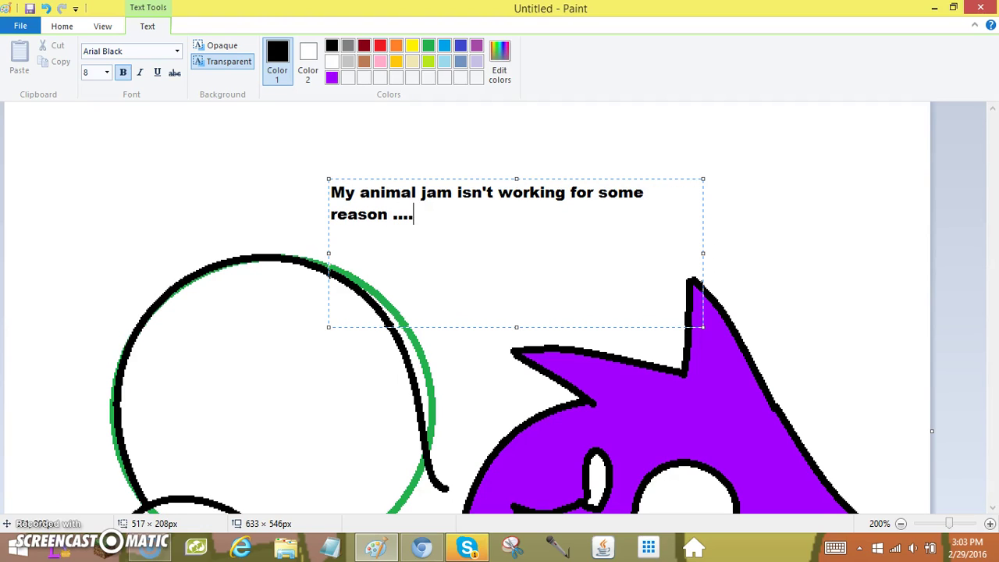
type("... STUPID COM")
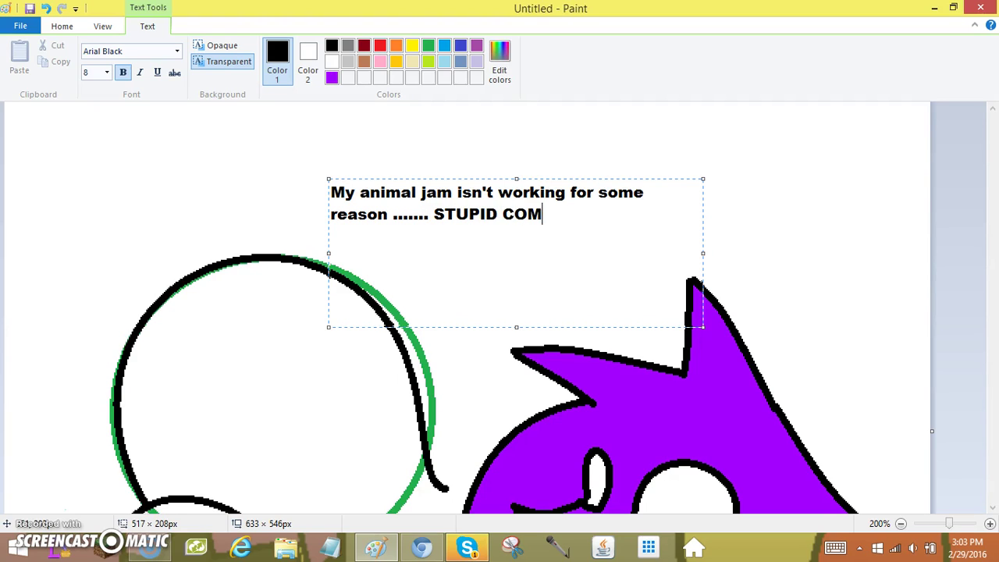
type("PUTER! D:")
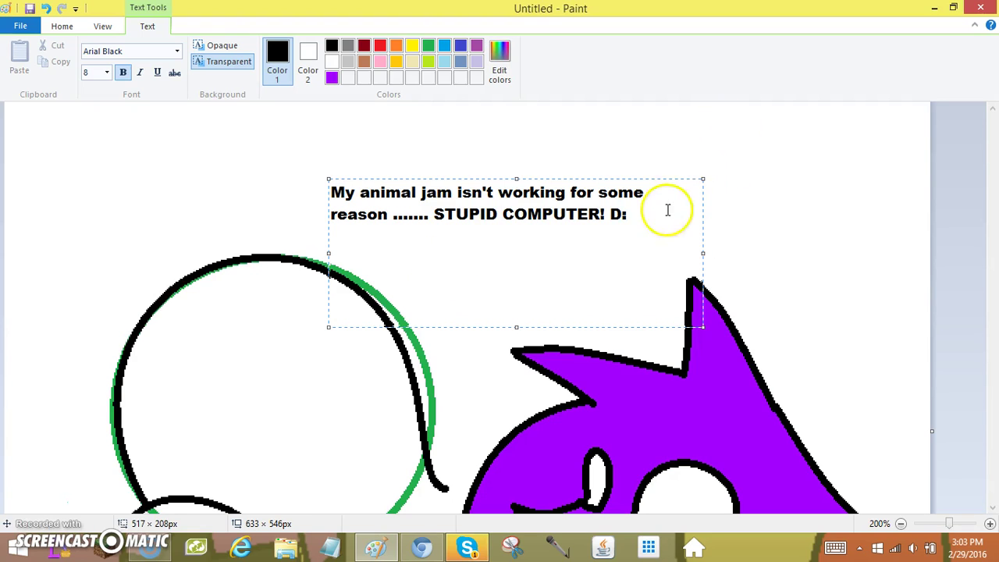
Step: Replace the message with "Yeah um, tahts all i have to say today guys, so all you guys can do is just watch me draw!"
left_click_drag(635, 221, 139, 185)
key("BackSpace")
type("Yeah um, tahts all i have to say")
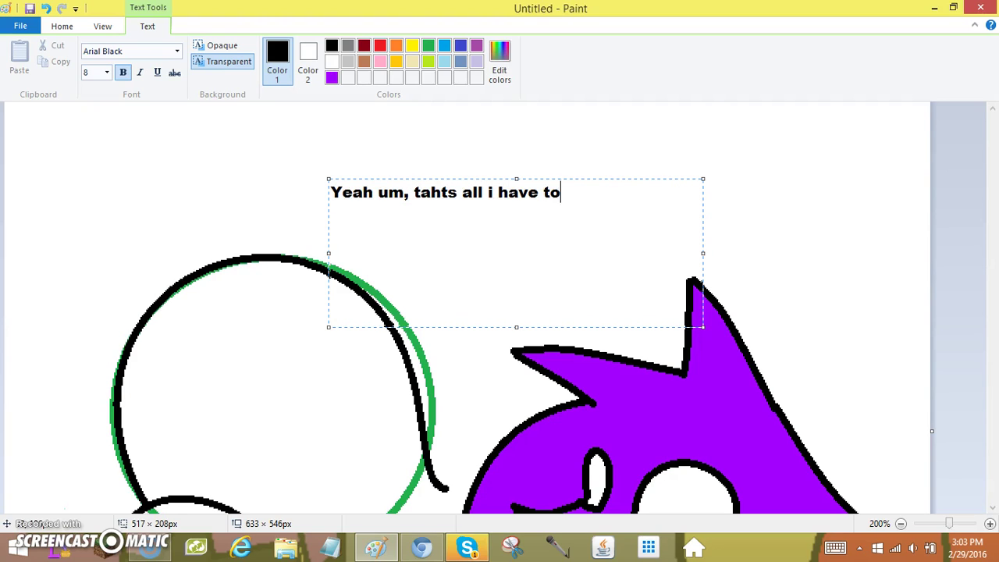
type("da")
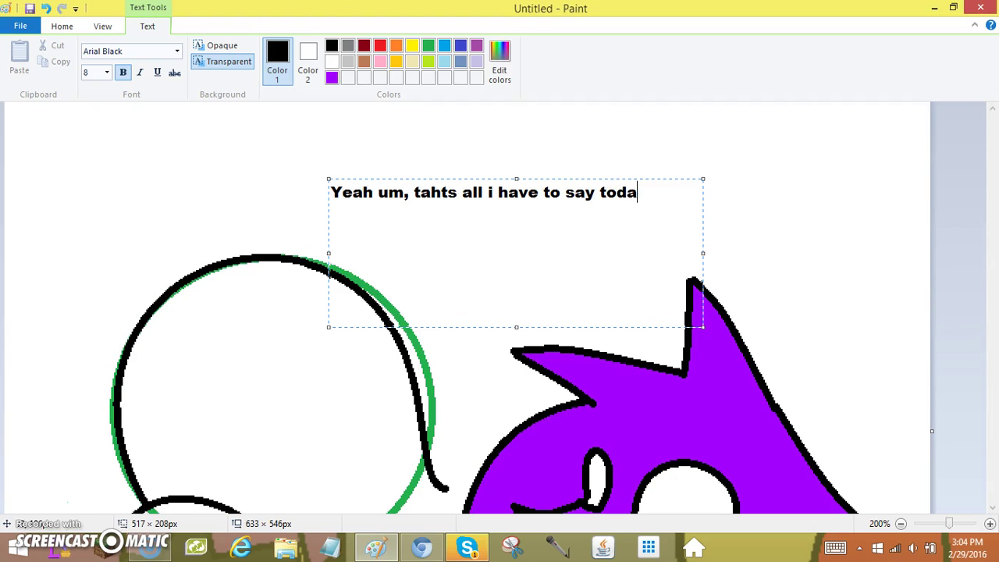
type("y guys,")
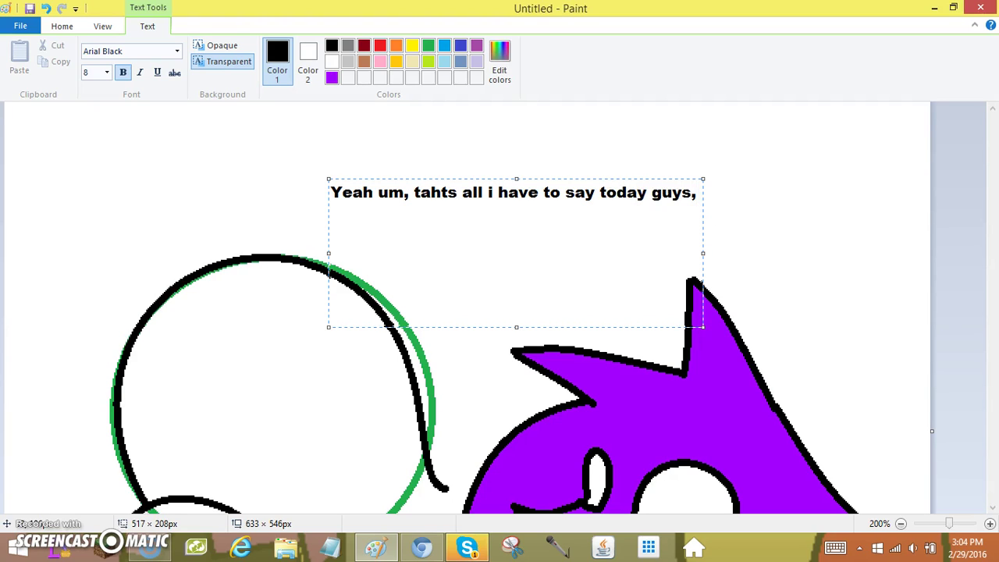
type("so all you guys can do is just")
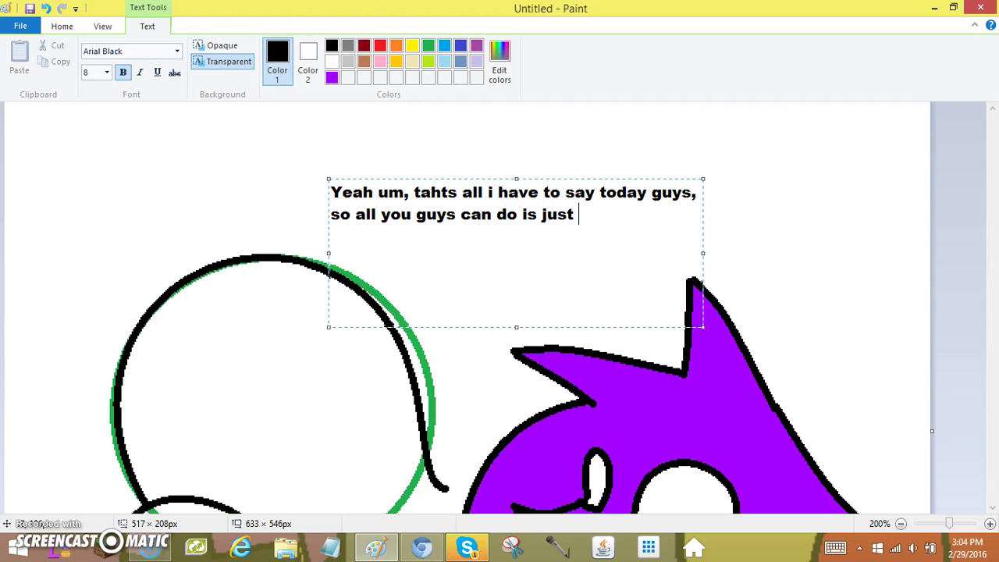
type(" watcg")
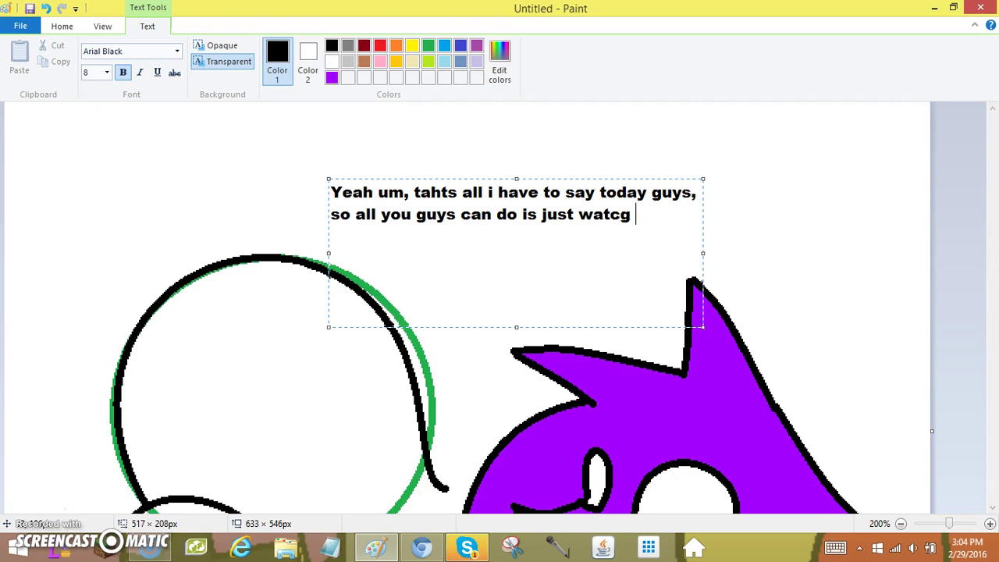
key("BackSpace")
type("h me draw!")
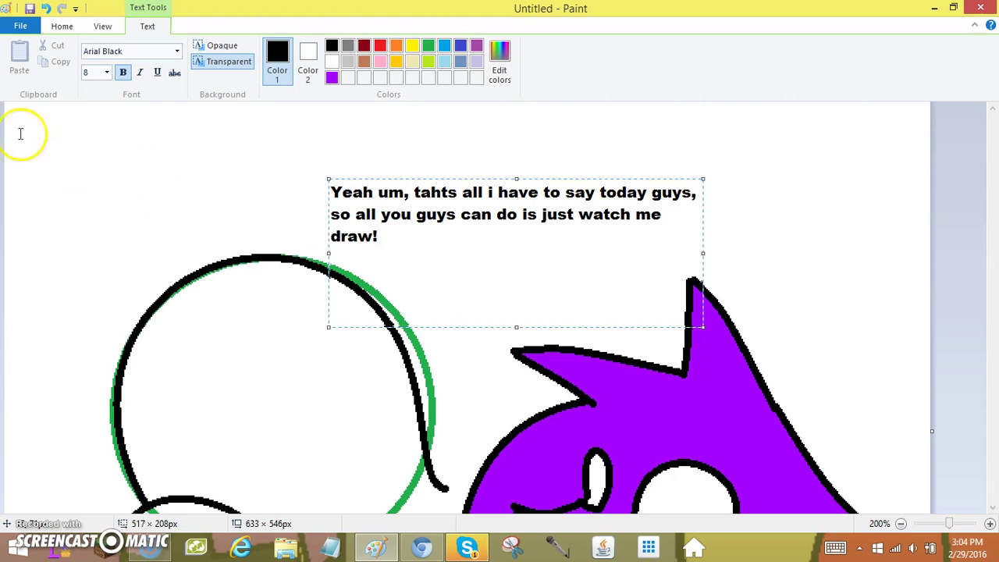
Step: Replace the watch-me-draw message with "yeah!"
key("ctrl+a")
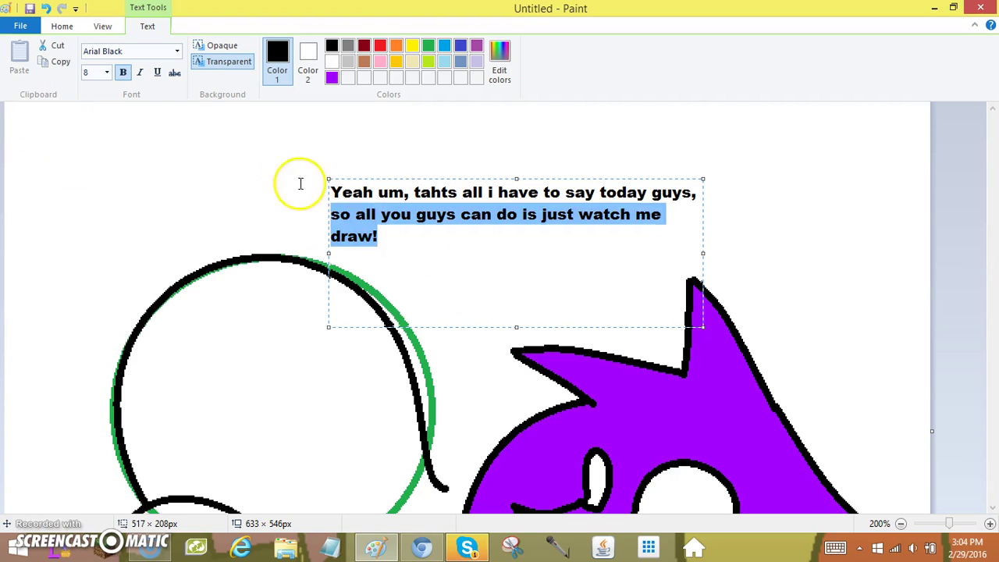
key("BackSpace")
type("ya")
key("BackSpace")
key("BackSpace")
type("ye")
key("BackSpace")
type("ah!")
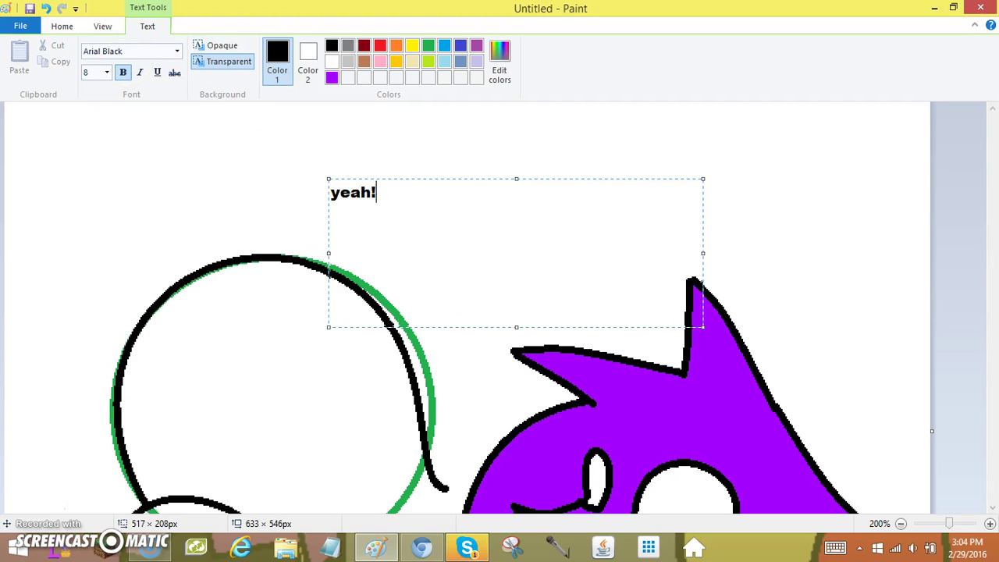
Step: Place the "yeah!" text on the canvas and undo it to remove it from above the drawing
key("Return")
left_click(167, 173)
left_click(45, 7)
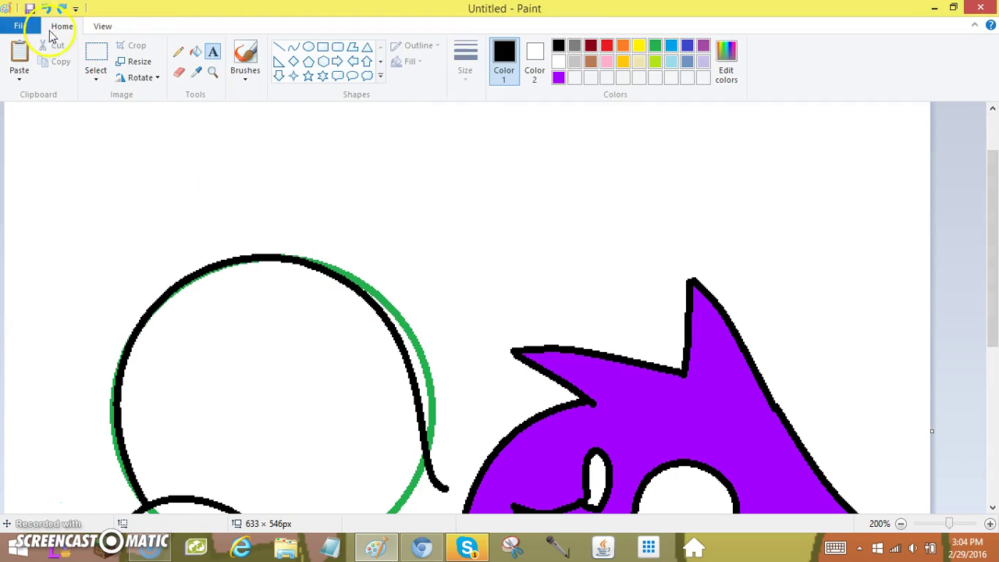
Step: Start a text box between the two figures, widen it to 405 px, and write "nevermind about the drawing part"
scroll(356, 339, "down", 3)
left_click(343, 347)
type("nevermind a")
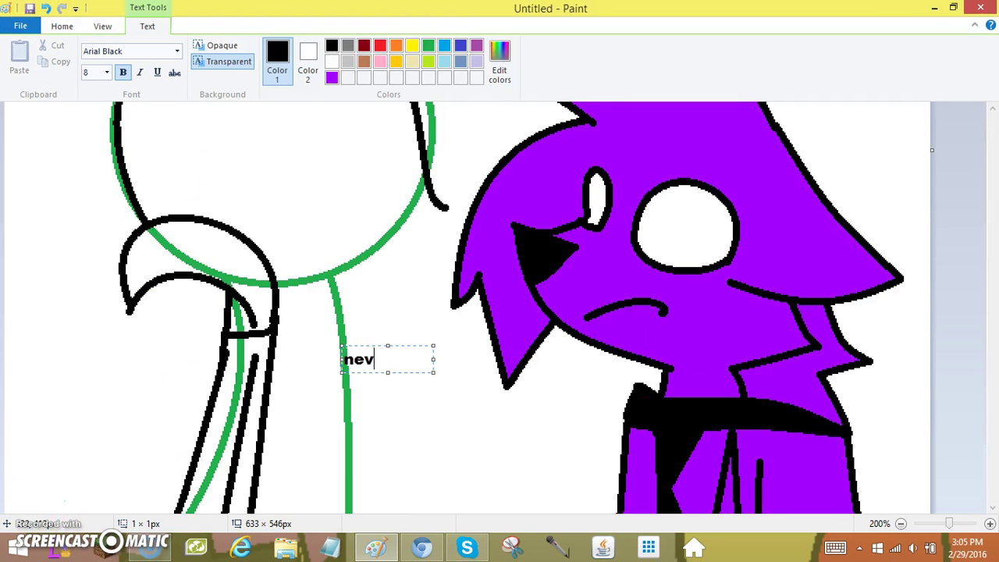
key("BackSpace")
key("BackSpace")
key("BackSpace")
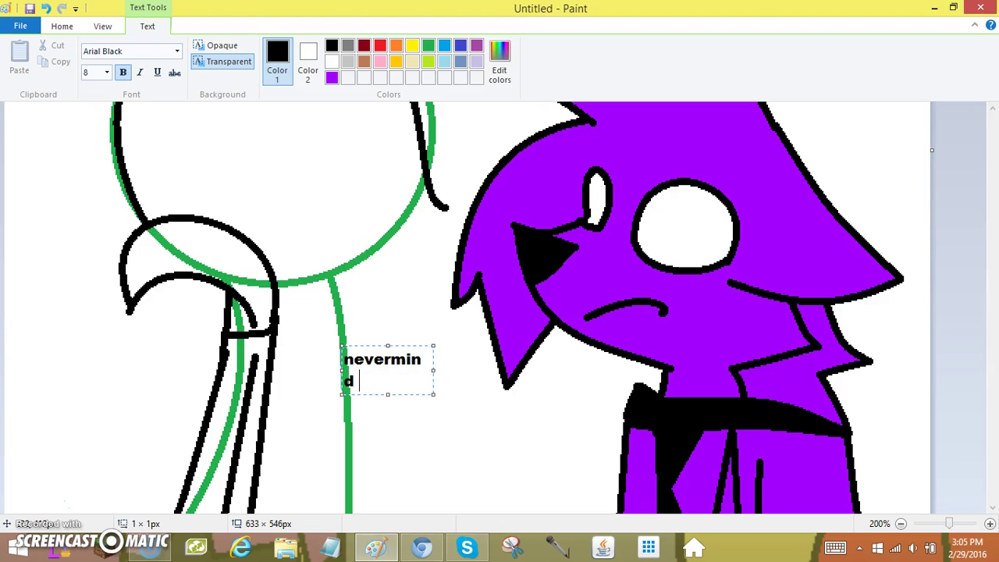
left_click_drag(431, 372, 632, 349)
type("d abo")
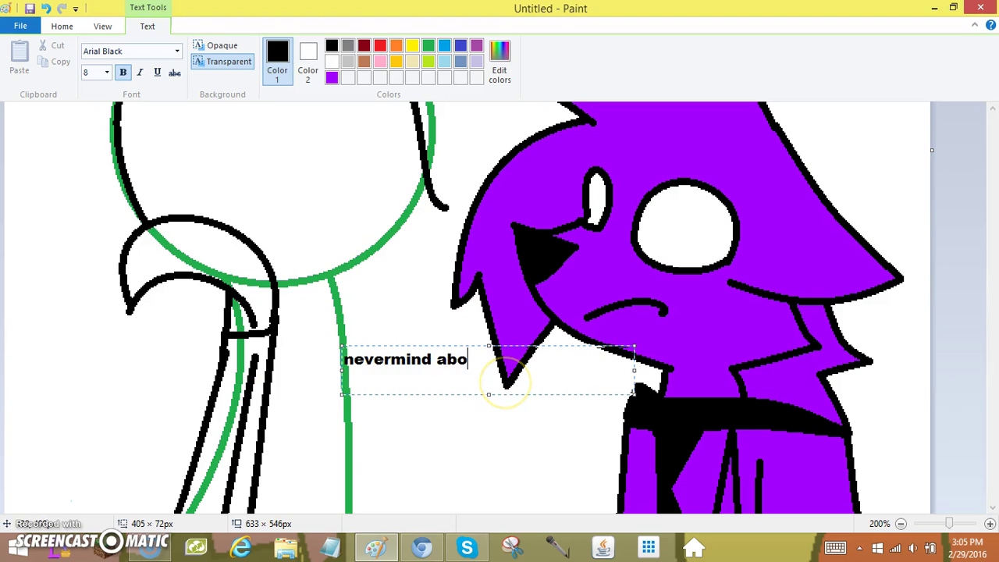
type("ut the drawing part")
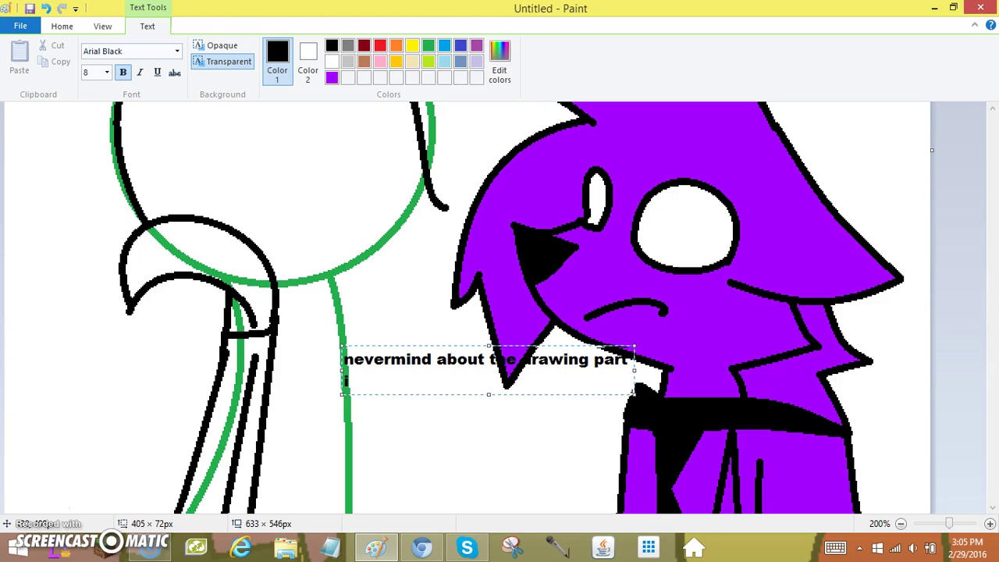
Step: Continue the message with "I have to go to softball practice,"
type("I have to go to wof")
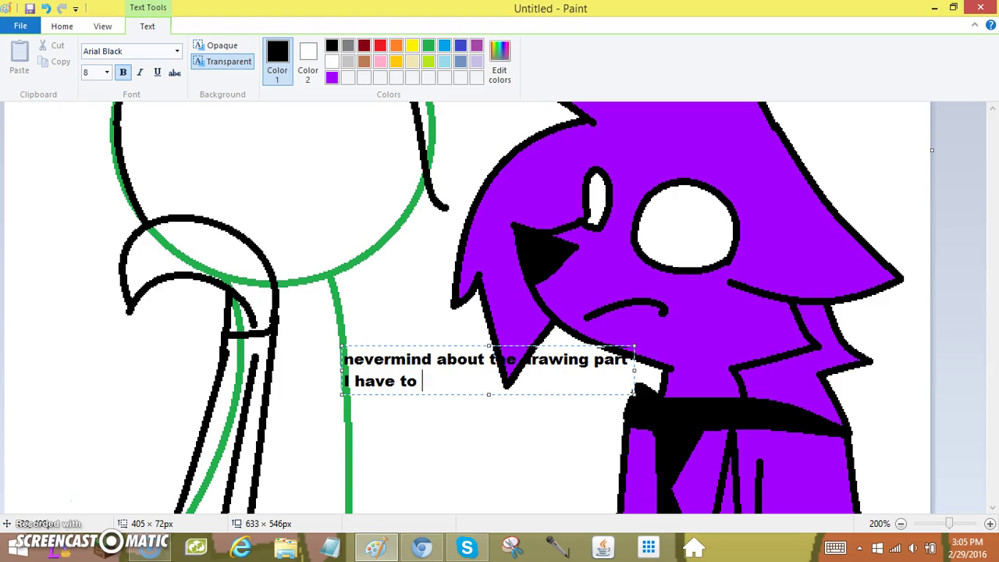
type("lal")
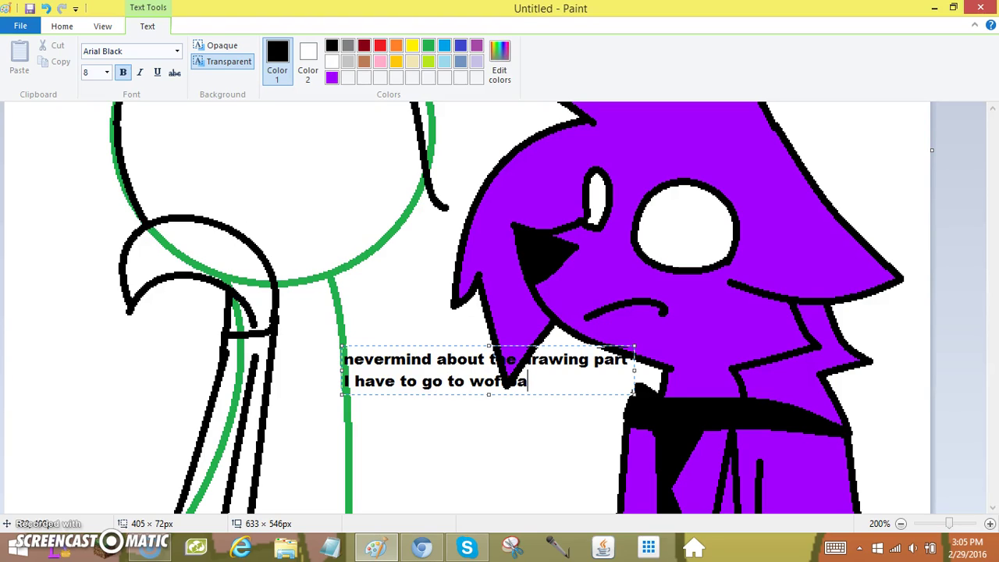
key("BackSpace")
key("BackSpace")
key("BackSpace")
key("BackSpace")
key("BackSpace")
key("BackSpace")
type("s")
key("BackSpace")
type("softall prac")
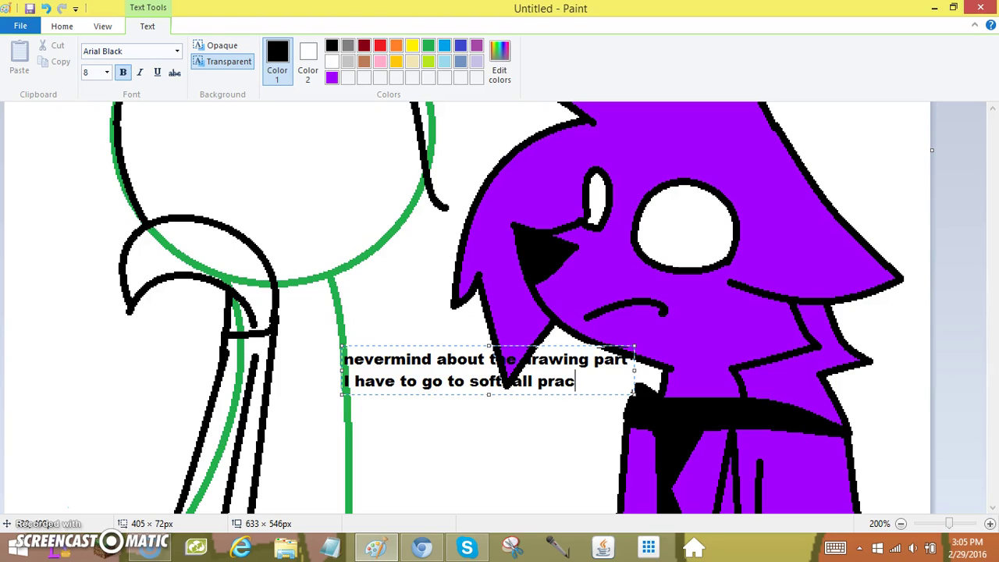
type("tice,")
Step: Finish the message with "ROUTE FOR THE BAD NEWS BLUES! :D BYE GUYS!"
type(" RUOTT")
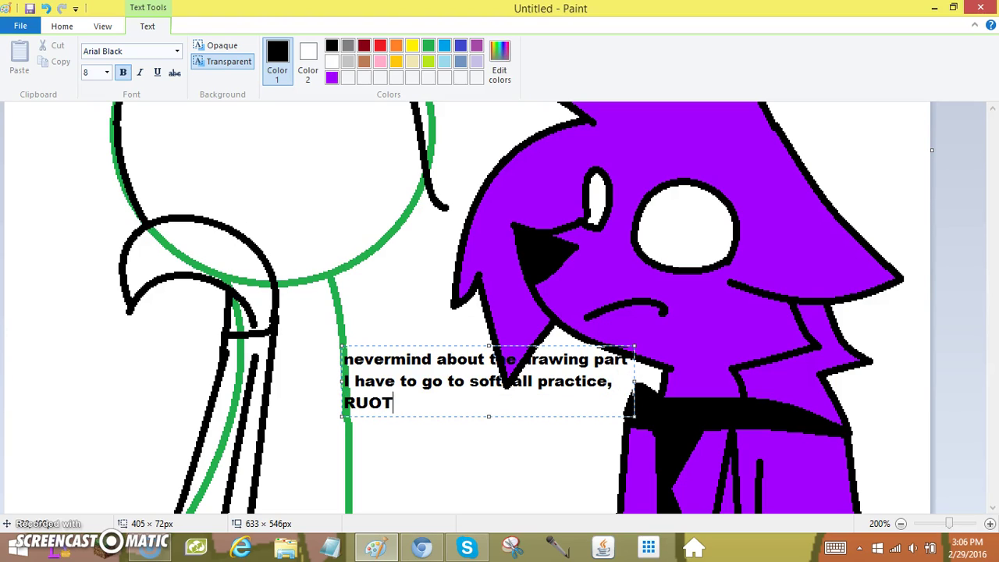
key("BackSpace")
key("BackSpace")
key("BackSpace")
key("BackSpace")
type("OUTE FOR ")
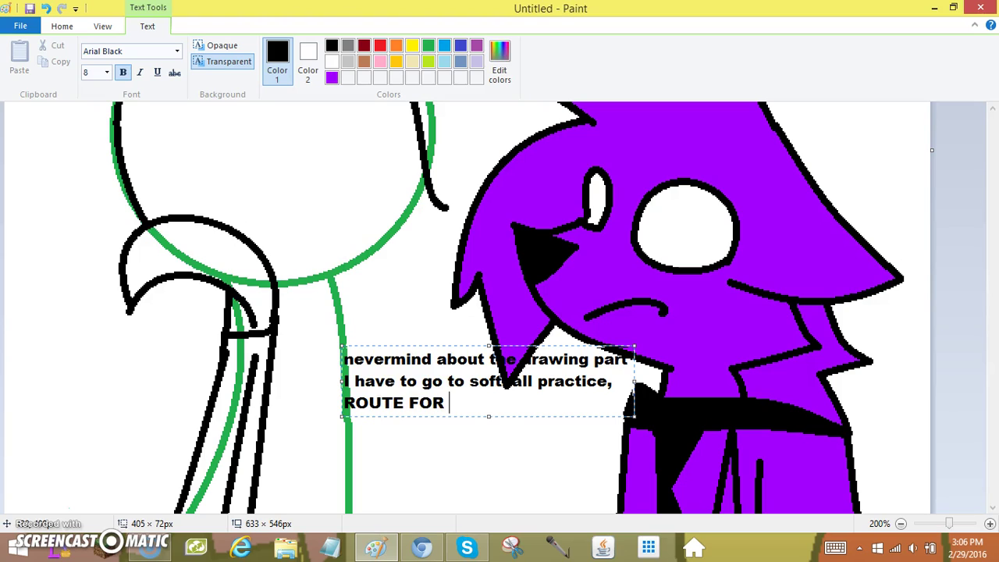
type("THE BAD ")
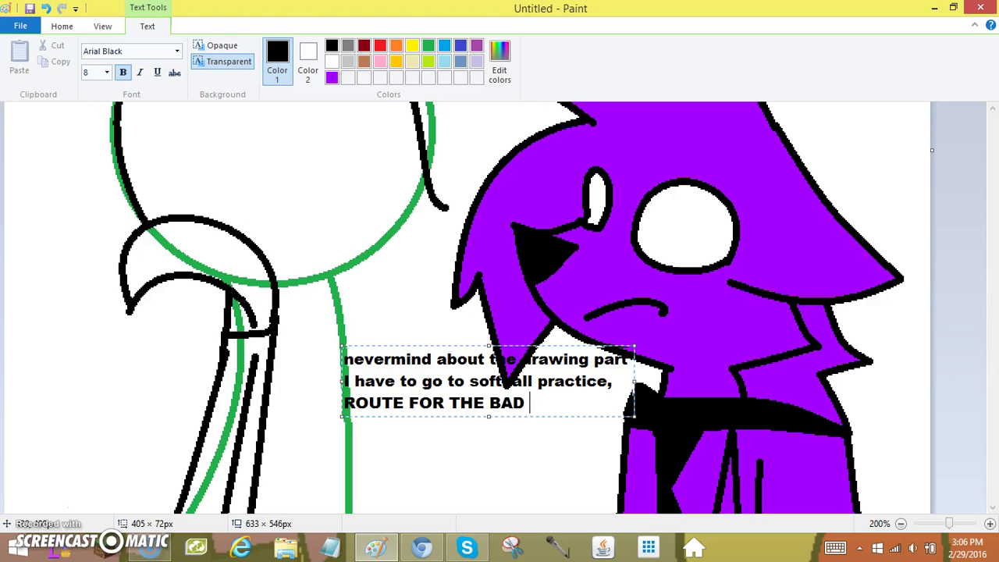
type("NEWS BLUE")
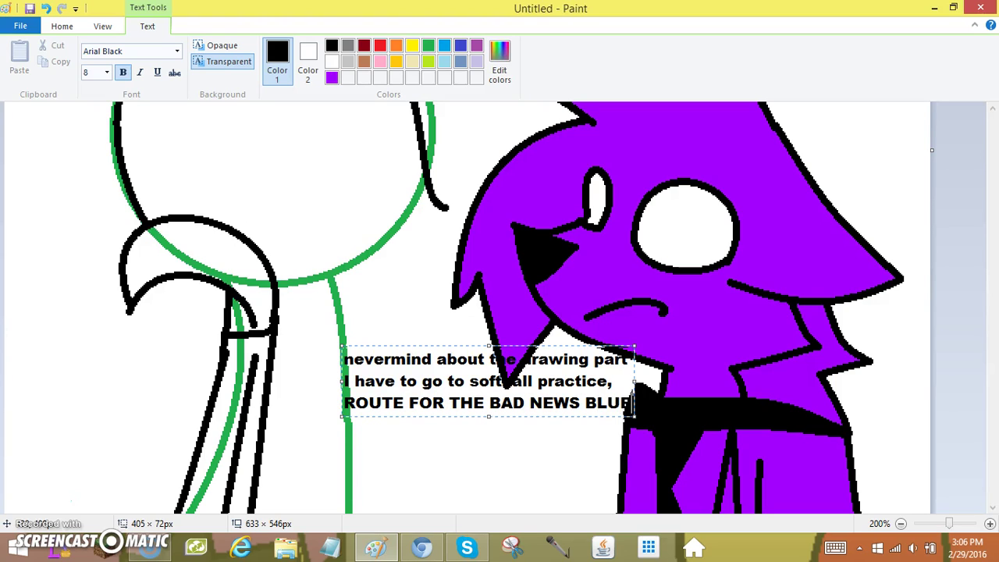
type("S! :D")
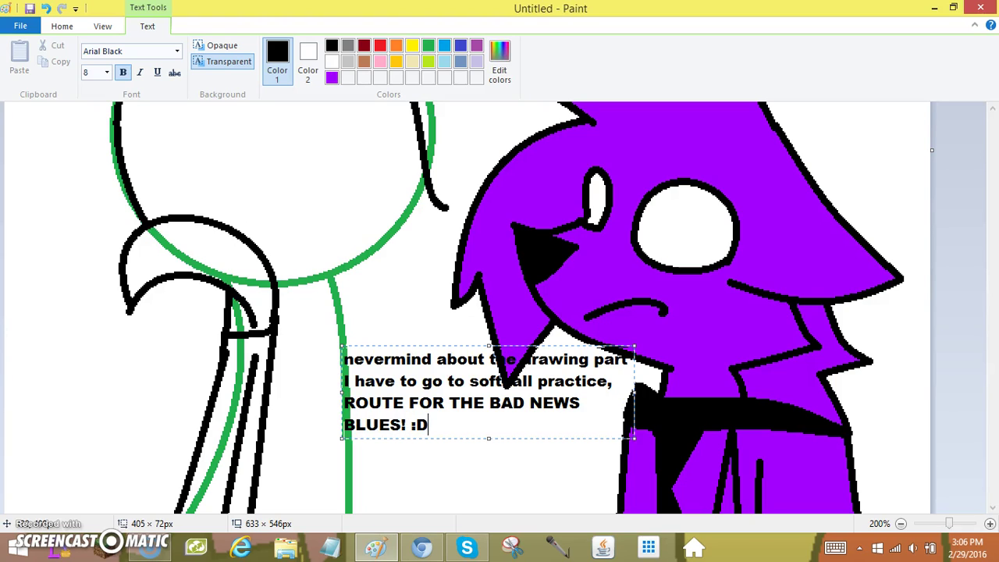
left_click(477, 399)
type("BYE GUYS!")
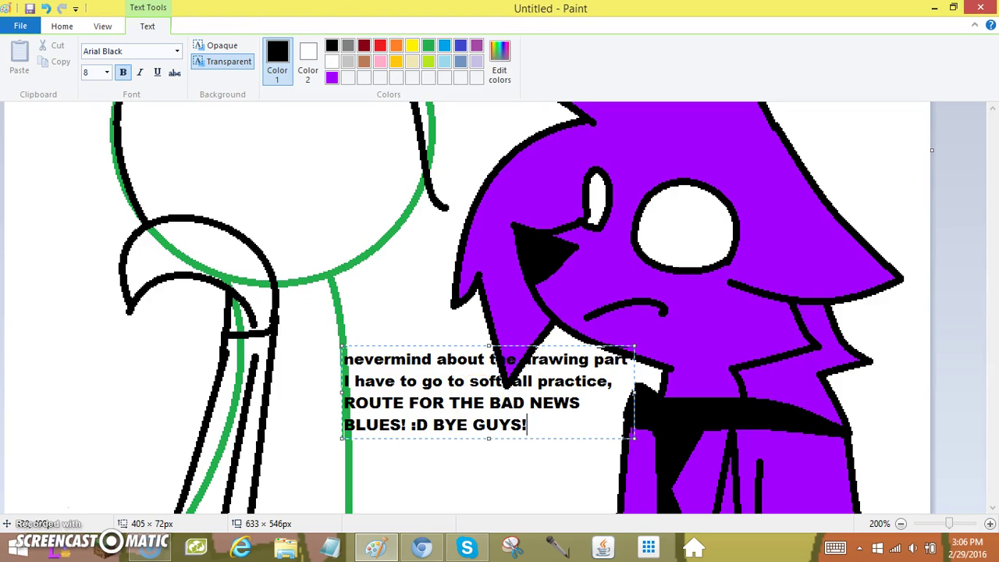